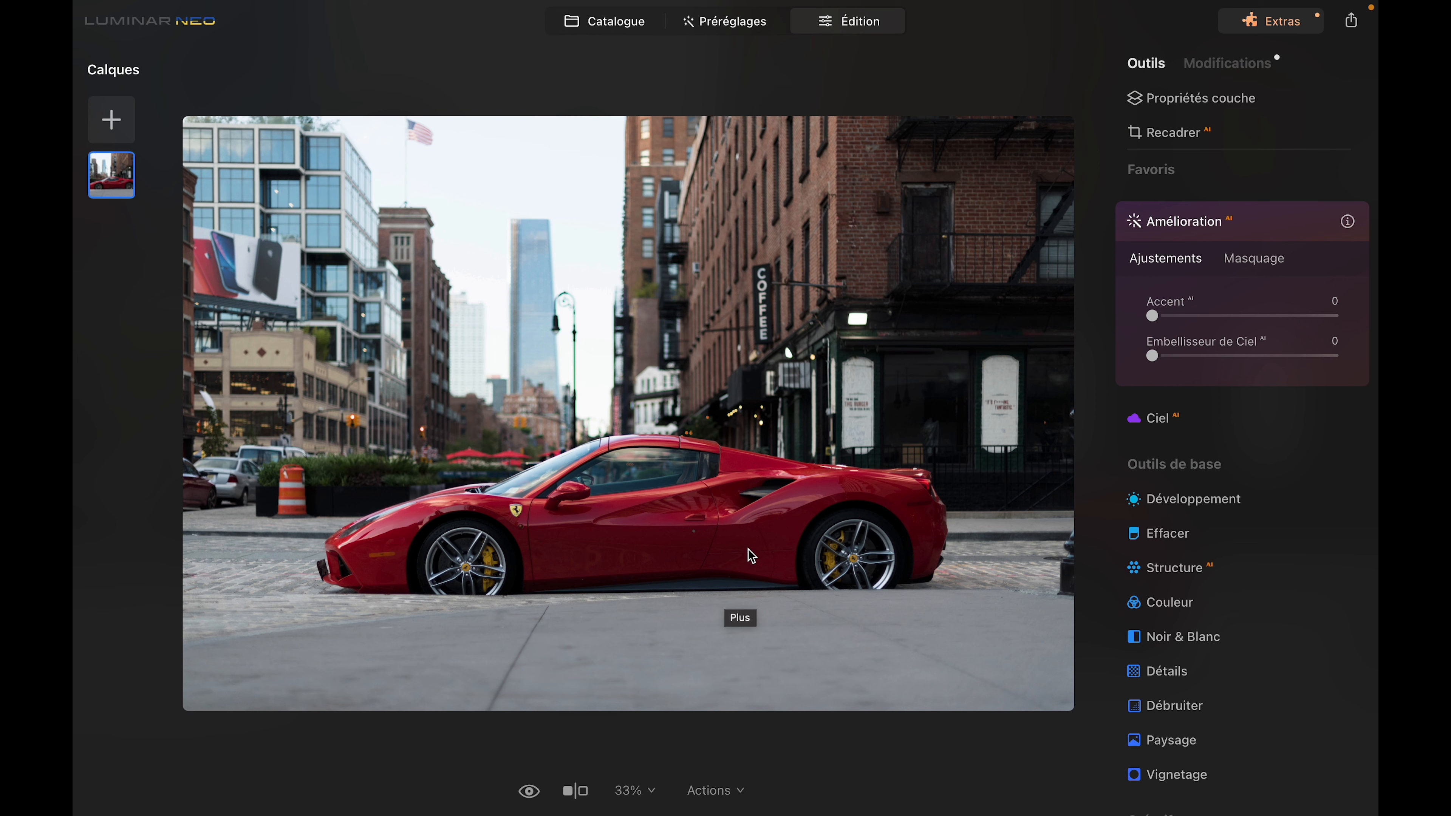
- Try a brush mask for the Amélioration effect by painting over the buildings behind the car
click(1253, 268)
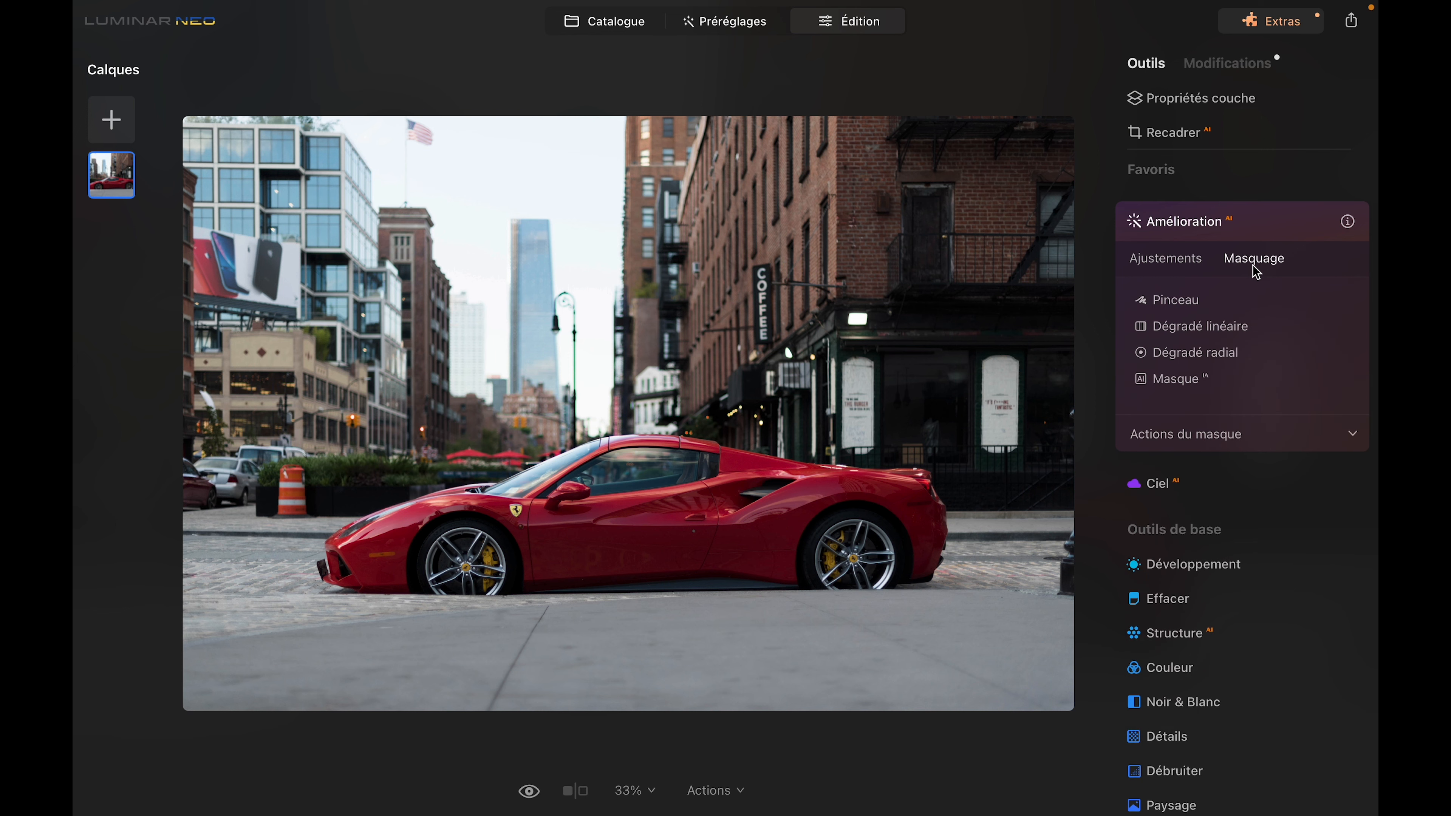
click(1175, 305)
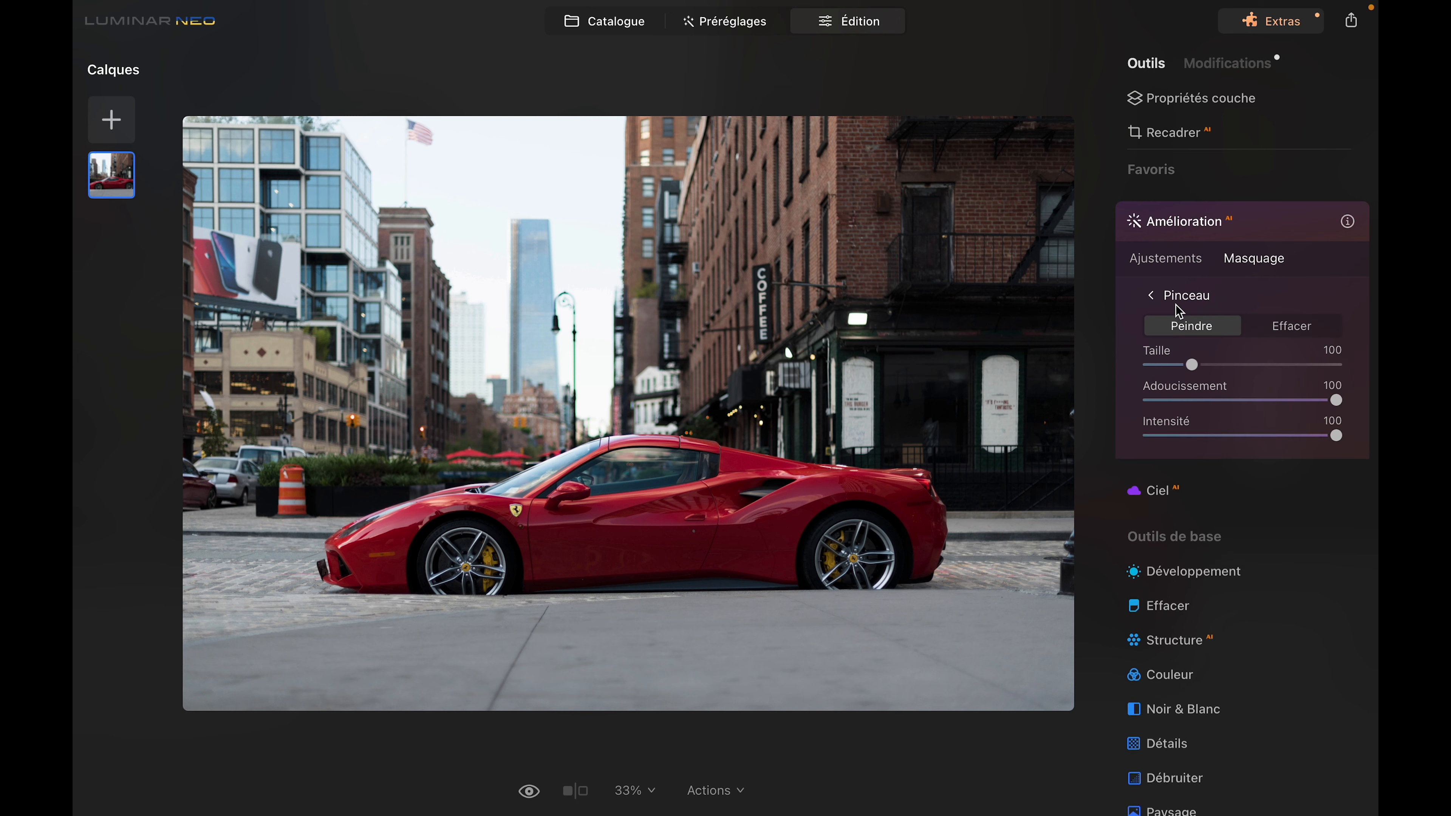
mouse_move(326, 462)
mouse_down()
mouse_move(468, 366)
mouse_move(650, 315)
mouse_move(830, 310)
mouse_move(629, 242)
mouse_move(357, 299)
mouse_move(271, 424)
mouse_move(362, 346)
mouse_move(611, 257)
mouse_move(728, 264)
mouse_move(434, 312)
mouse_move(217, 470)
mouse_move(198, 312)
mouse_move(467, 286)
mouse_move(683, 288)
mouse_move(434, 330)
mouse_up()
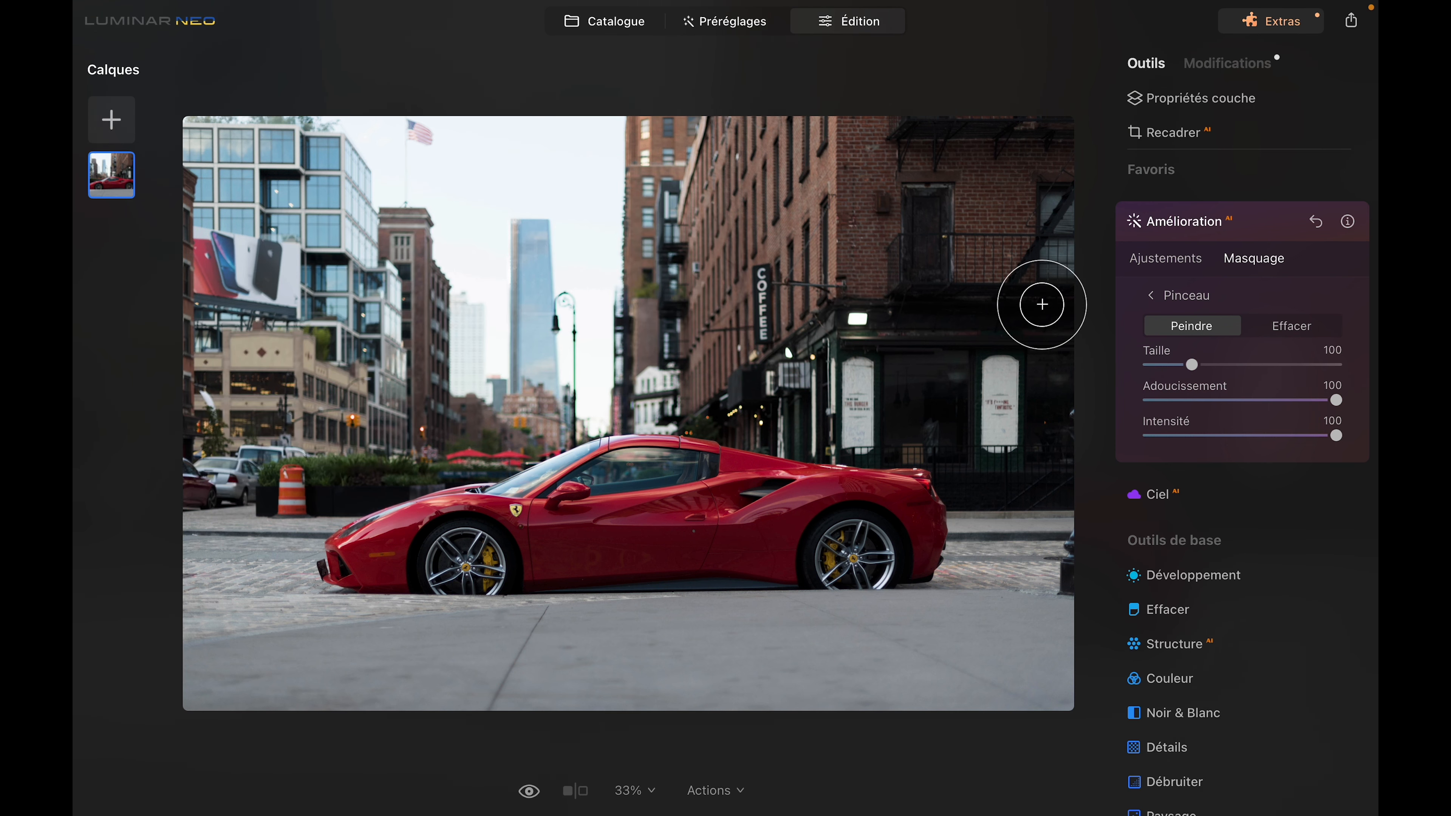
click(1191, 294)
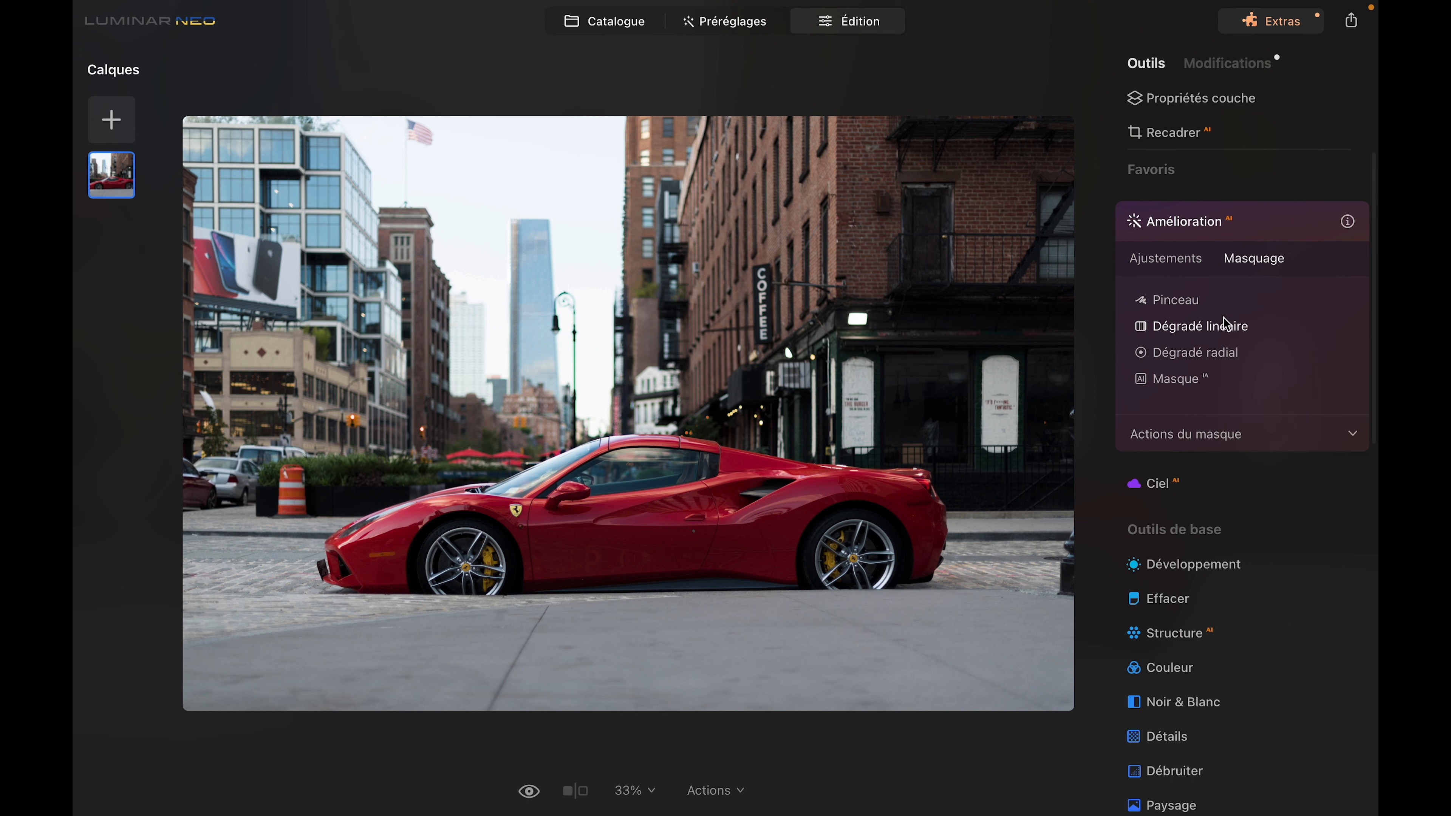
- Try a diagonal linear gradient mask for Amélioration over the blue-glass buildings and shift it towards the middle of the photo
click(1201, 327)
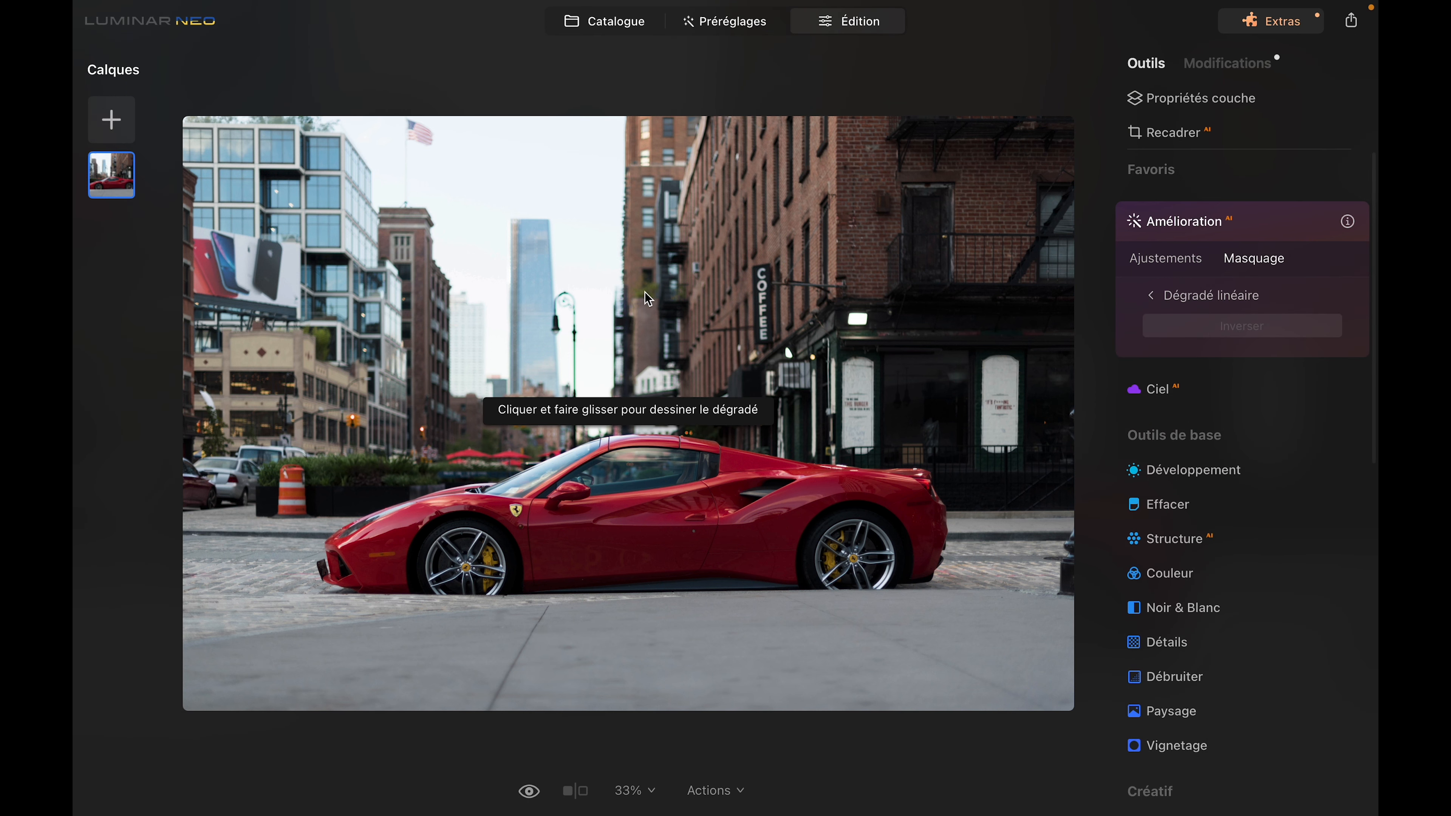
drag(273, 212, 480, 511)
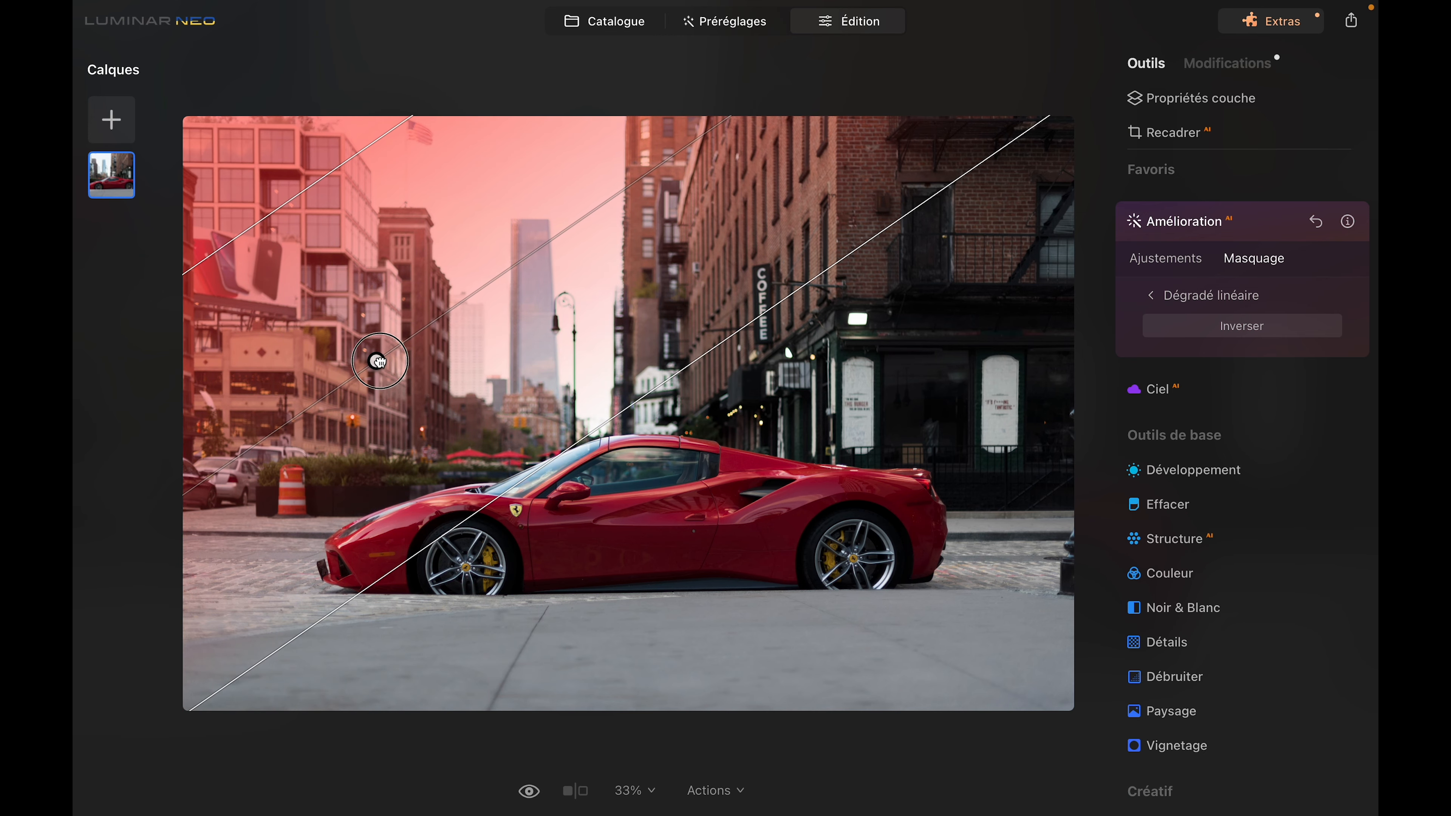
drag(376, 361, 573, 392)
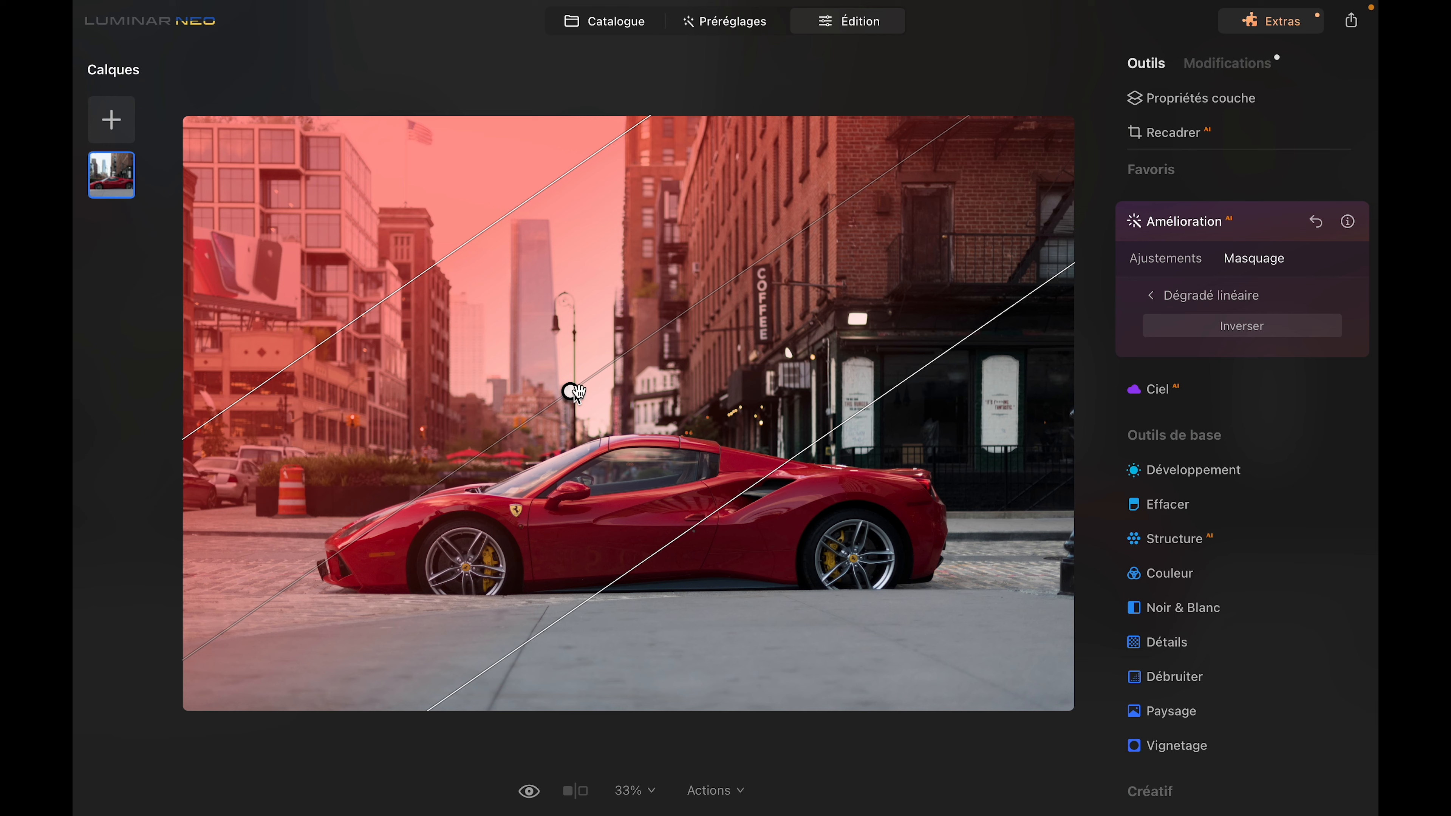
click(1150, 295)
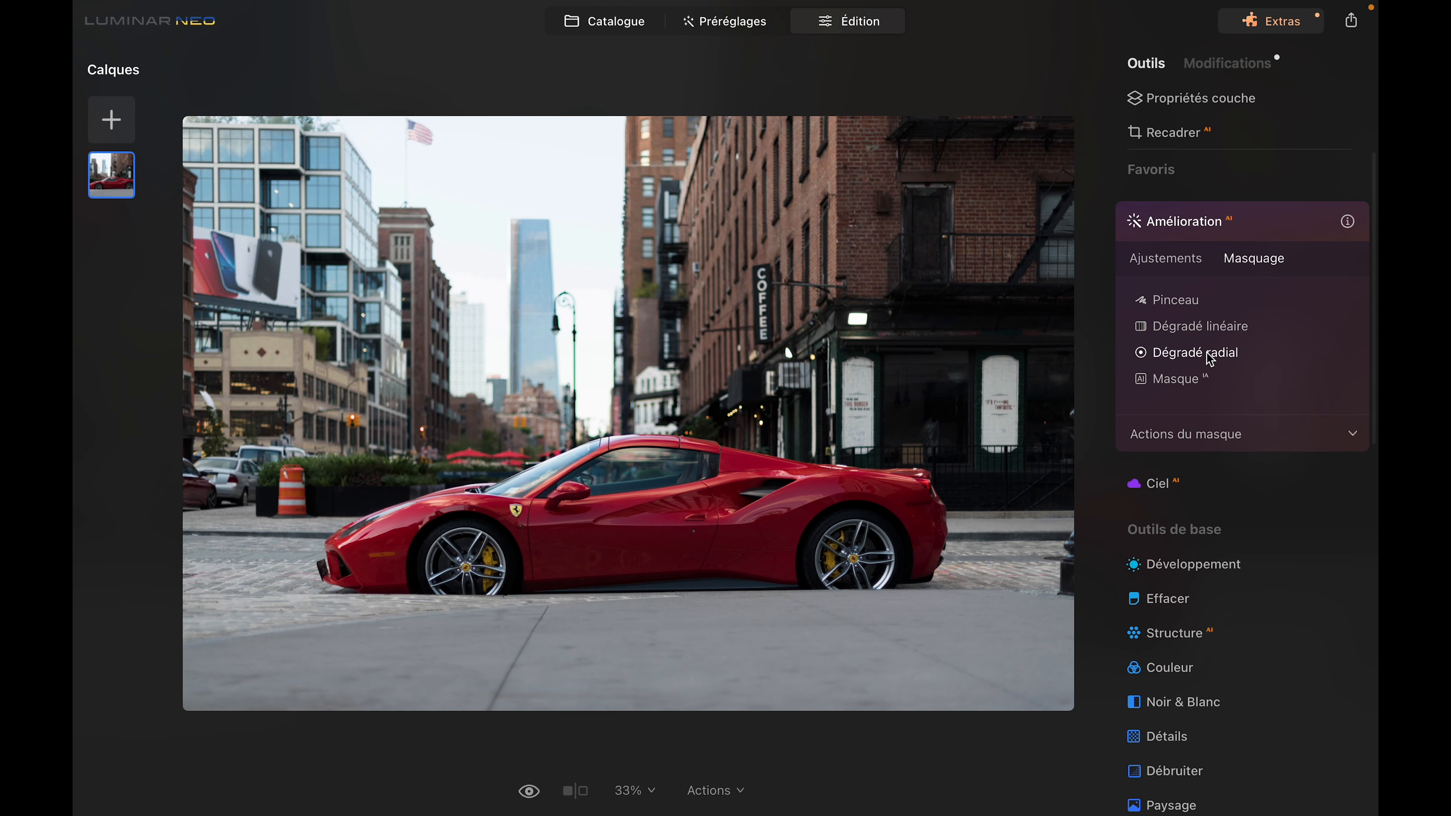
- Try a radial gradient mask centred on the distant skyscraper, widen it to an ellipse, and reset the Amélioration tool
click(1205, 352)
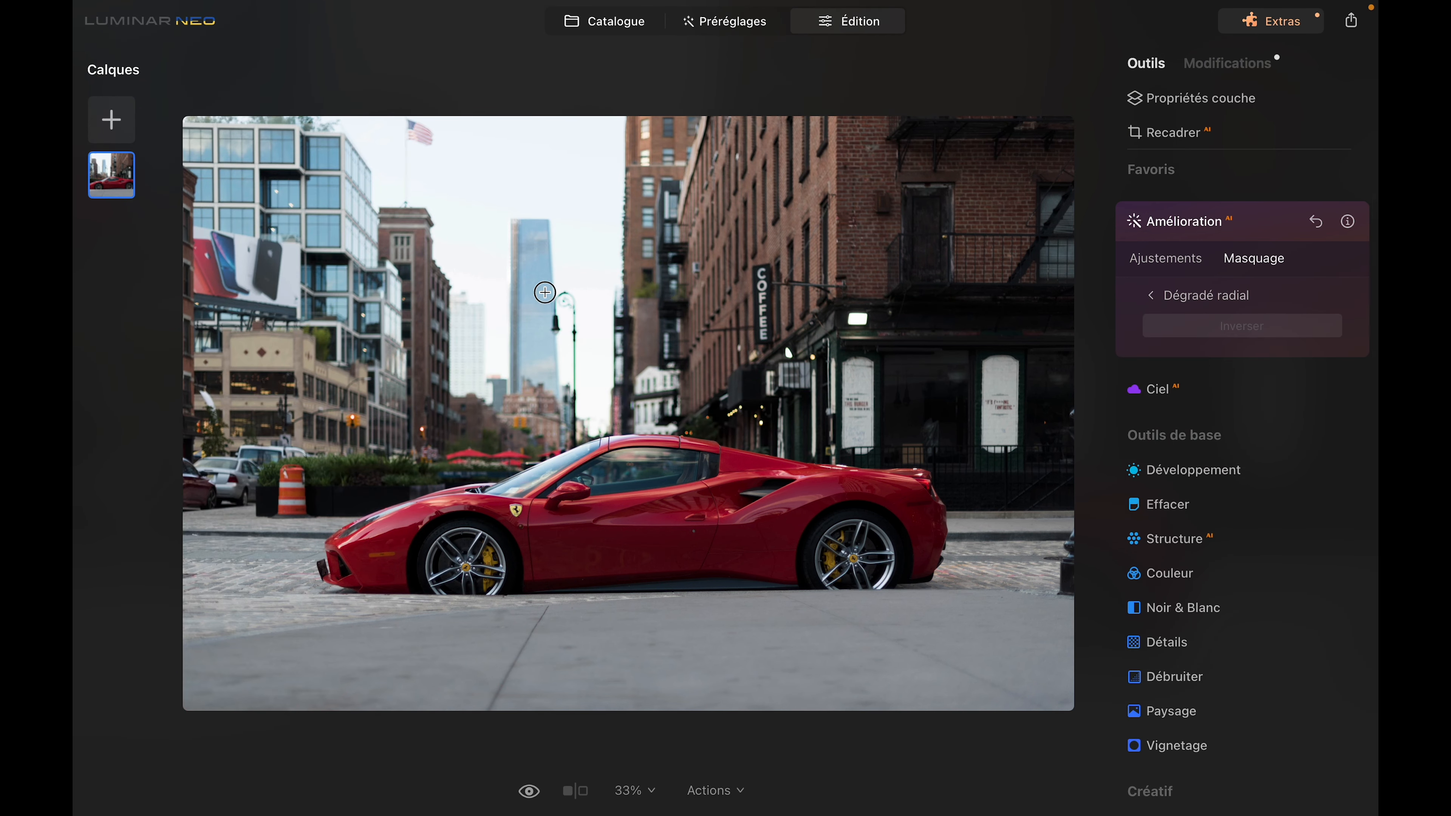
mouse_move(545, 292)
mouse_down()
mouse_move(1013, 292)
mouse_move(784, 343)
mouse_move(708, 292)
mouse_up()
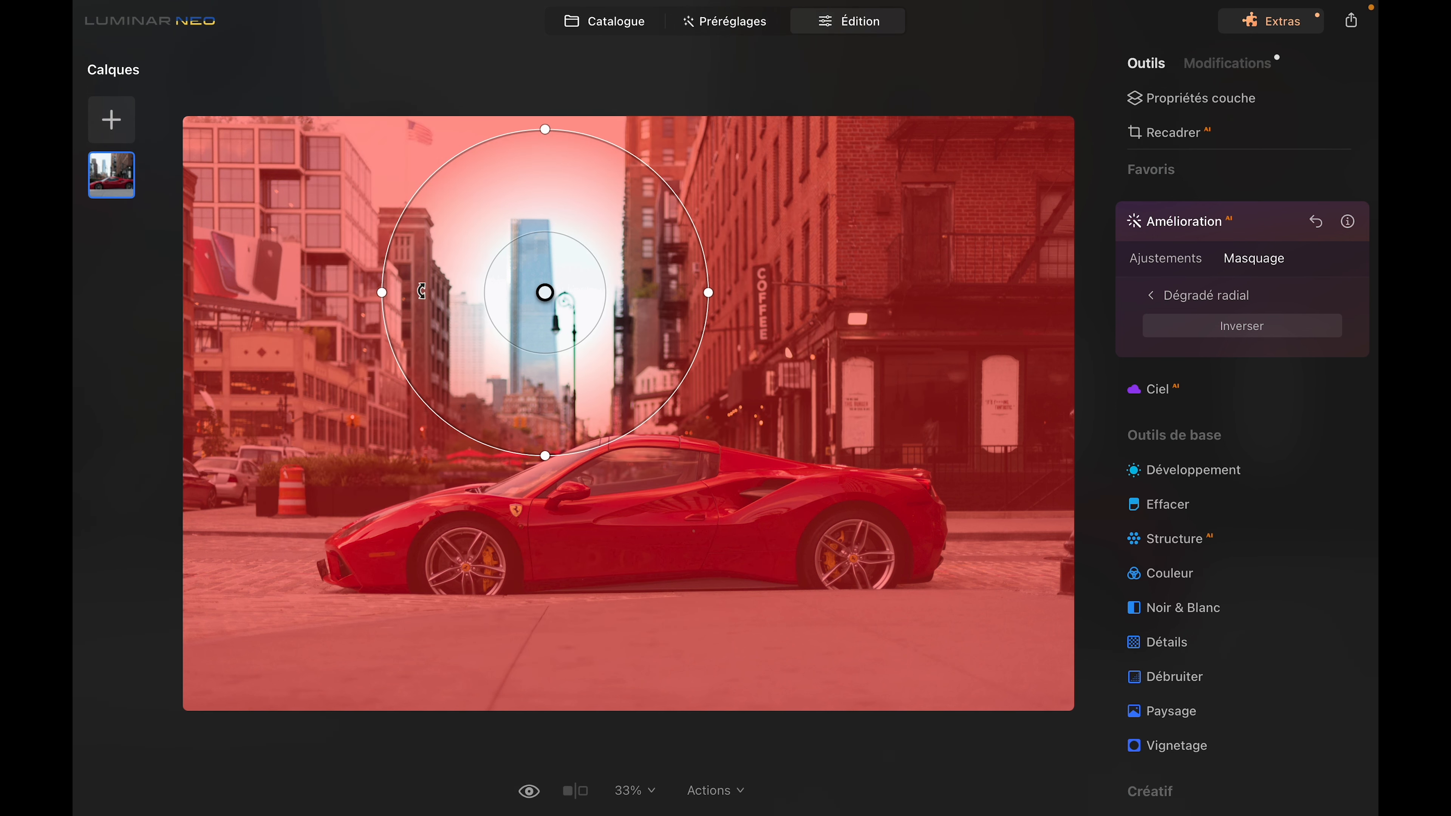
drag(382, 292, 261, 307)
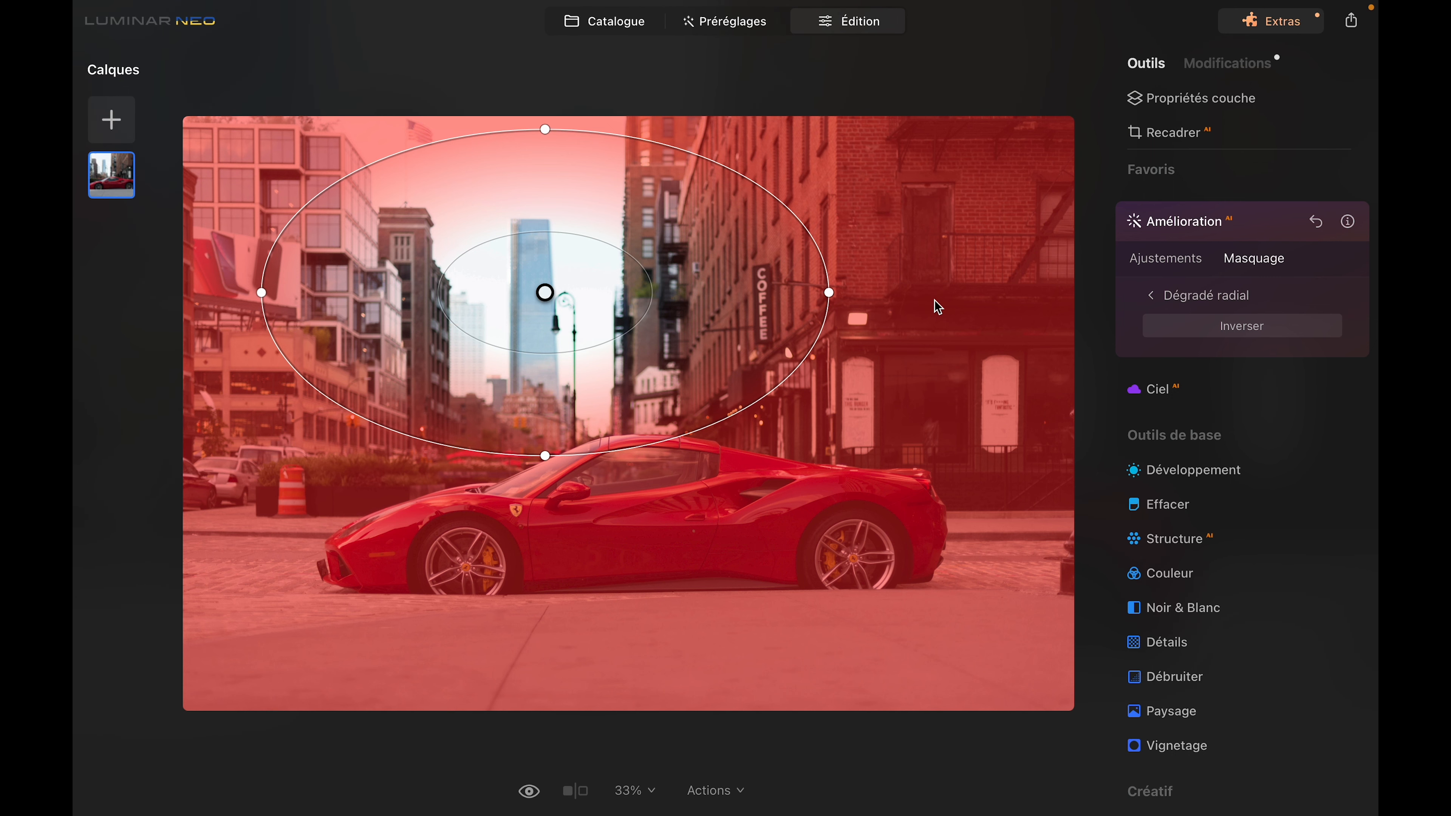
click(1316, 228)
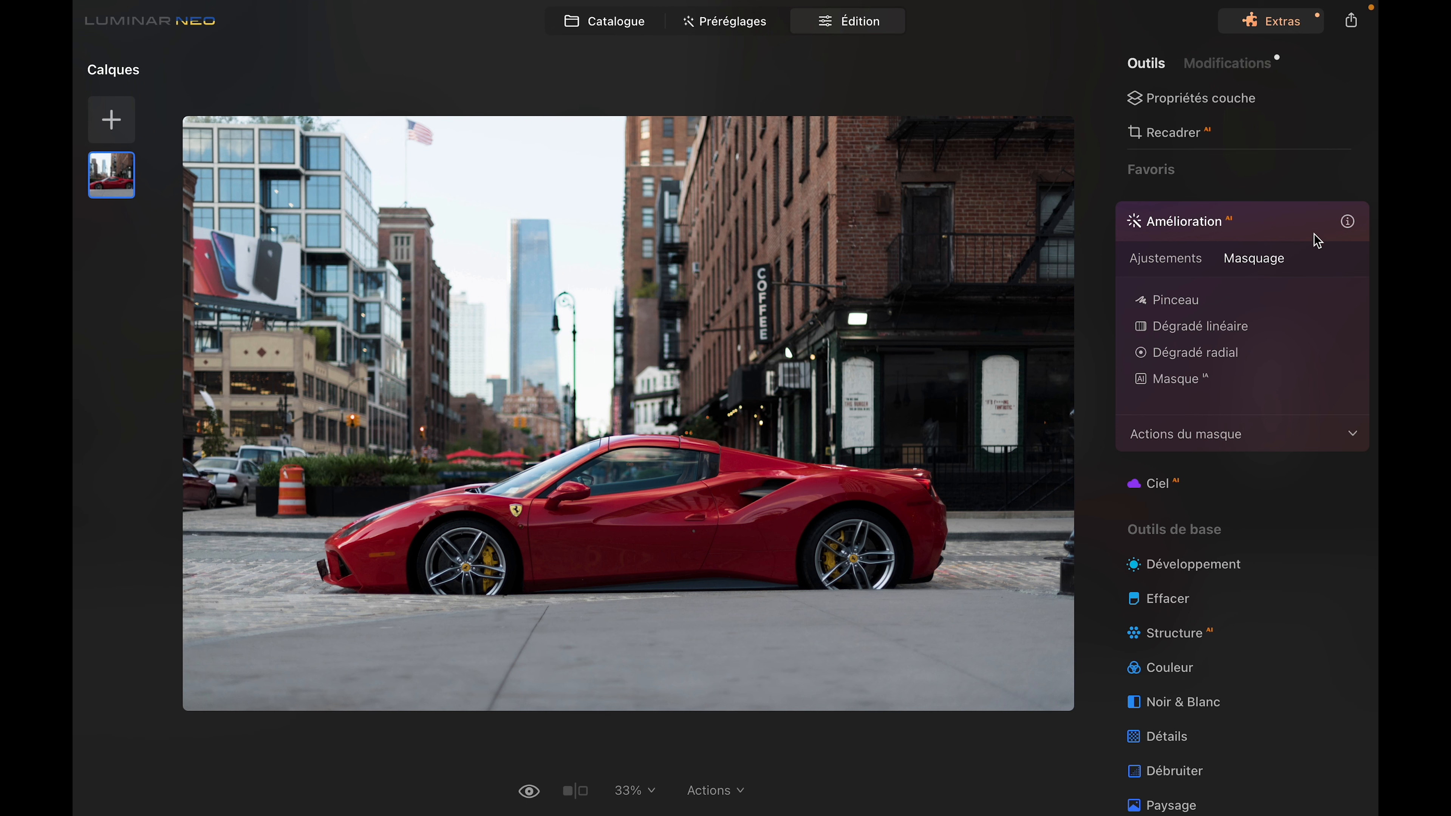
- Create an AI mask for the Amélioration effect that selects the Transports category
click(1193, 383)
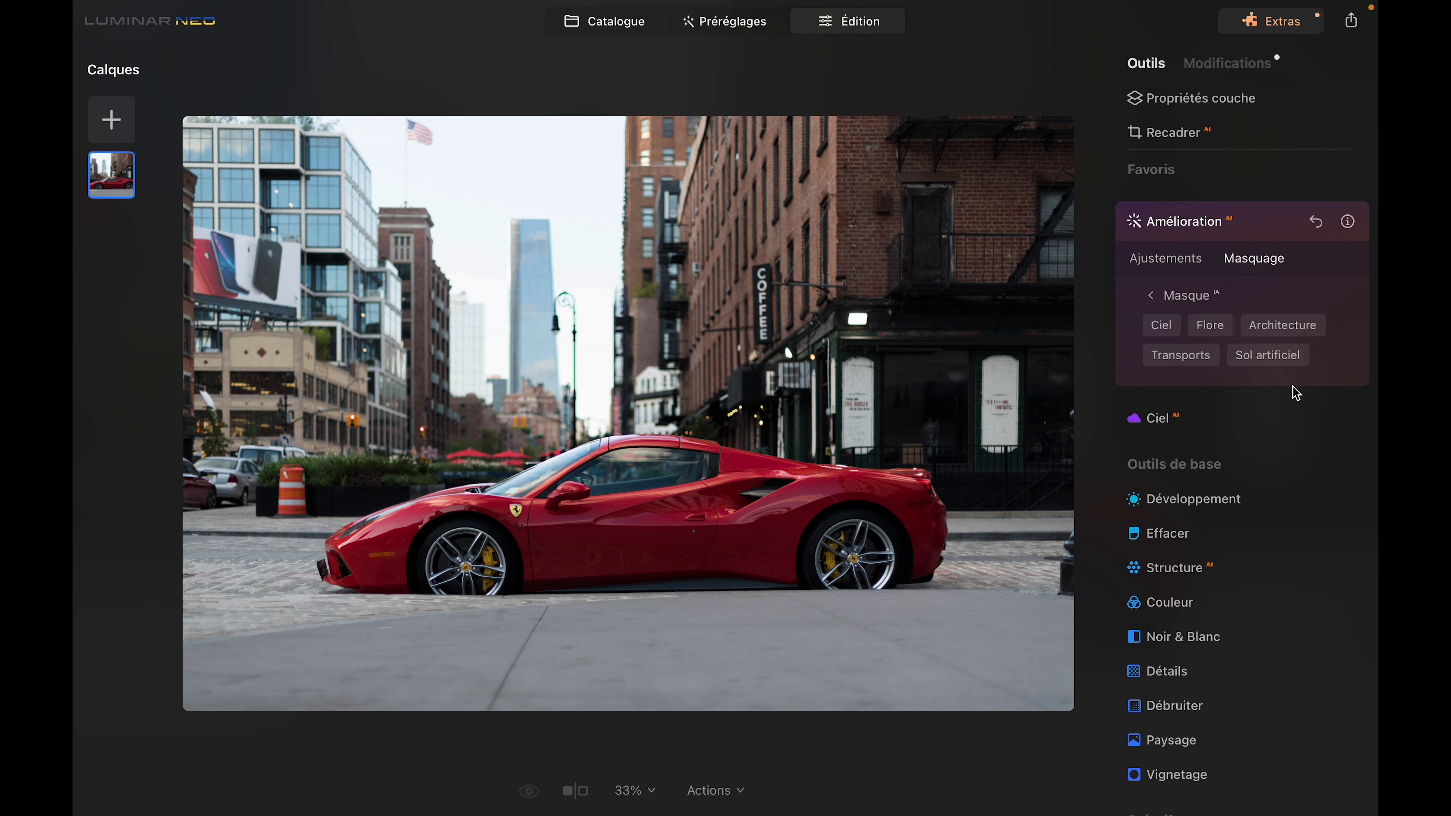
click(1194, 357)
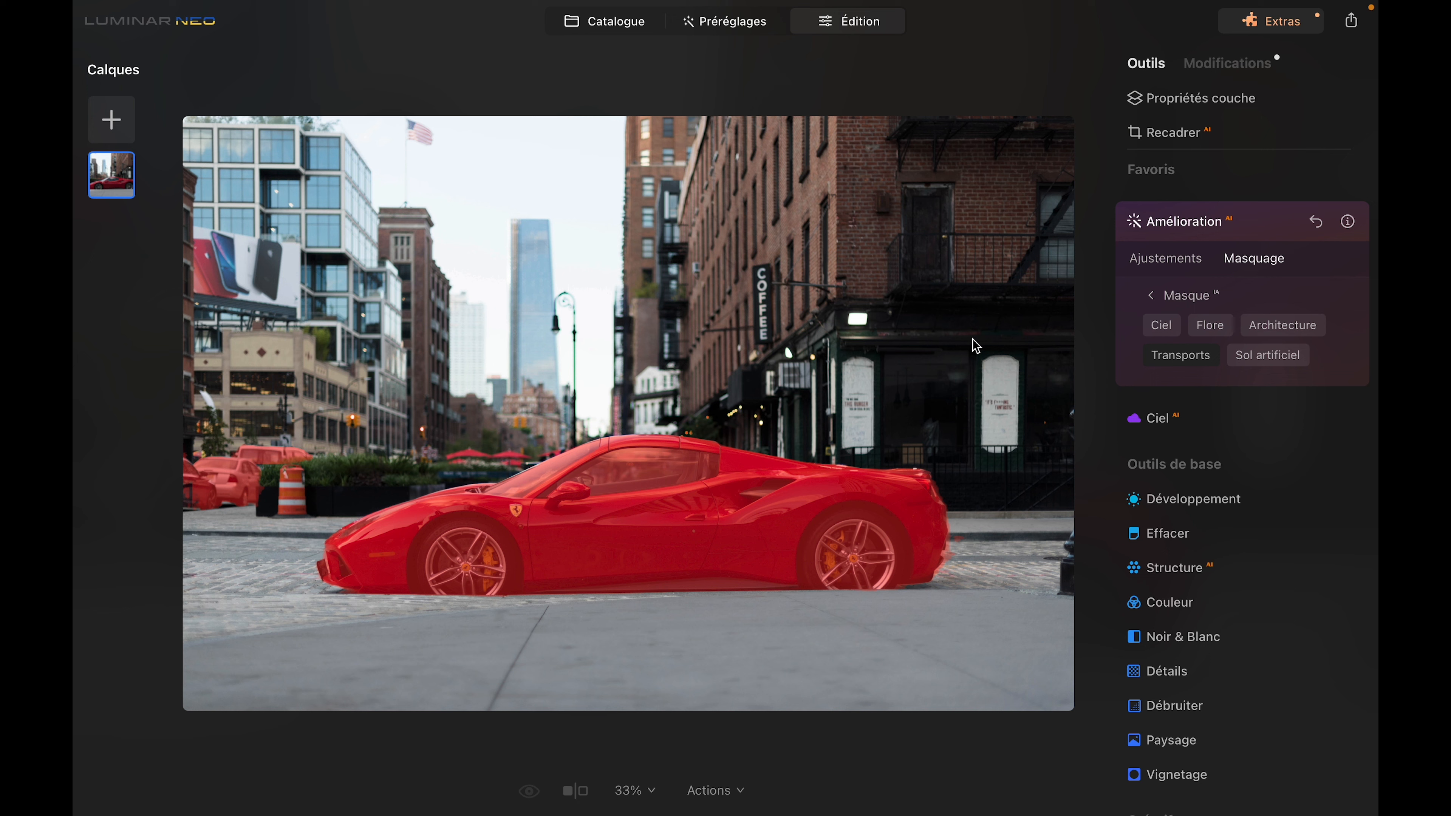
click(1150, 296)
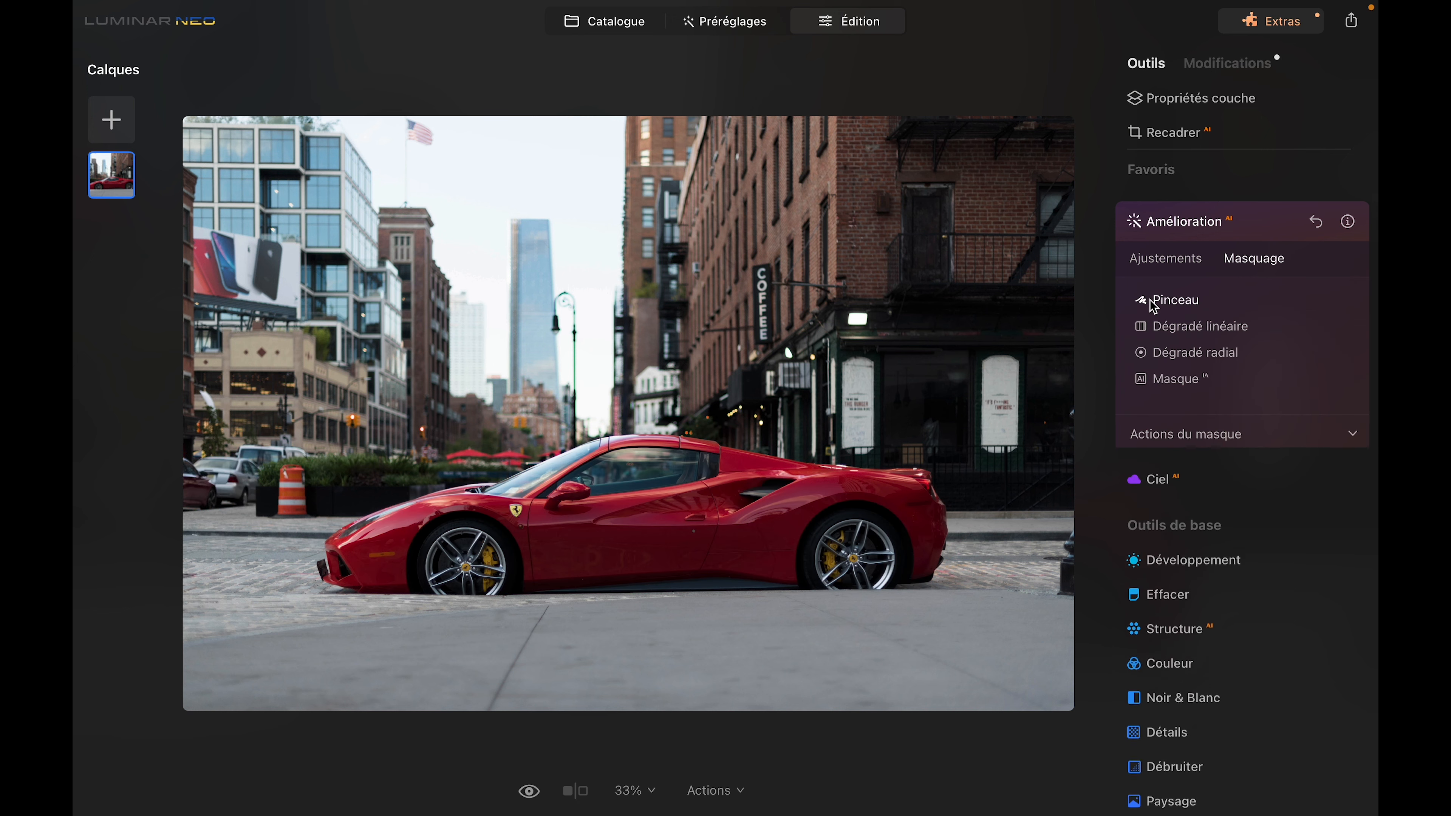
- Display the Amélioration mask and erase the background cars near the orange barrel from it with the brush
click(1237, 433)
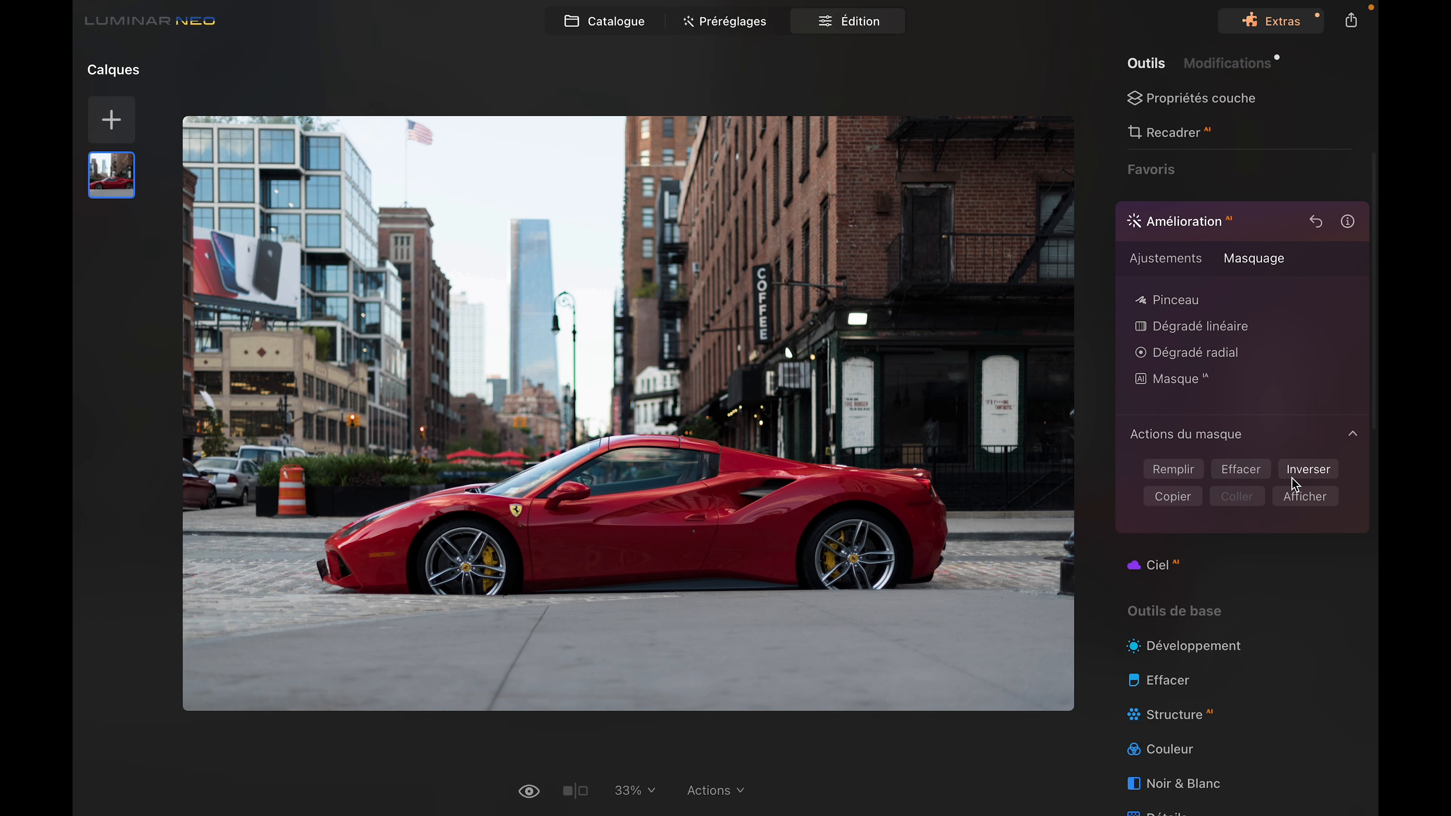
click(1302, 497)
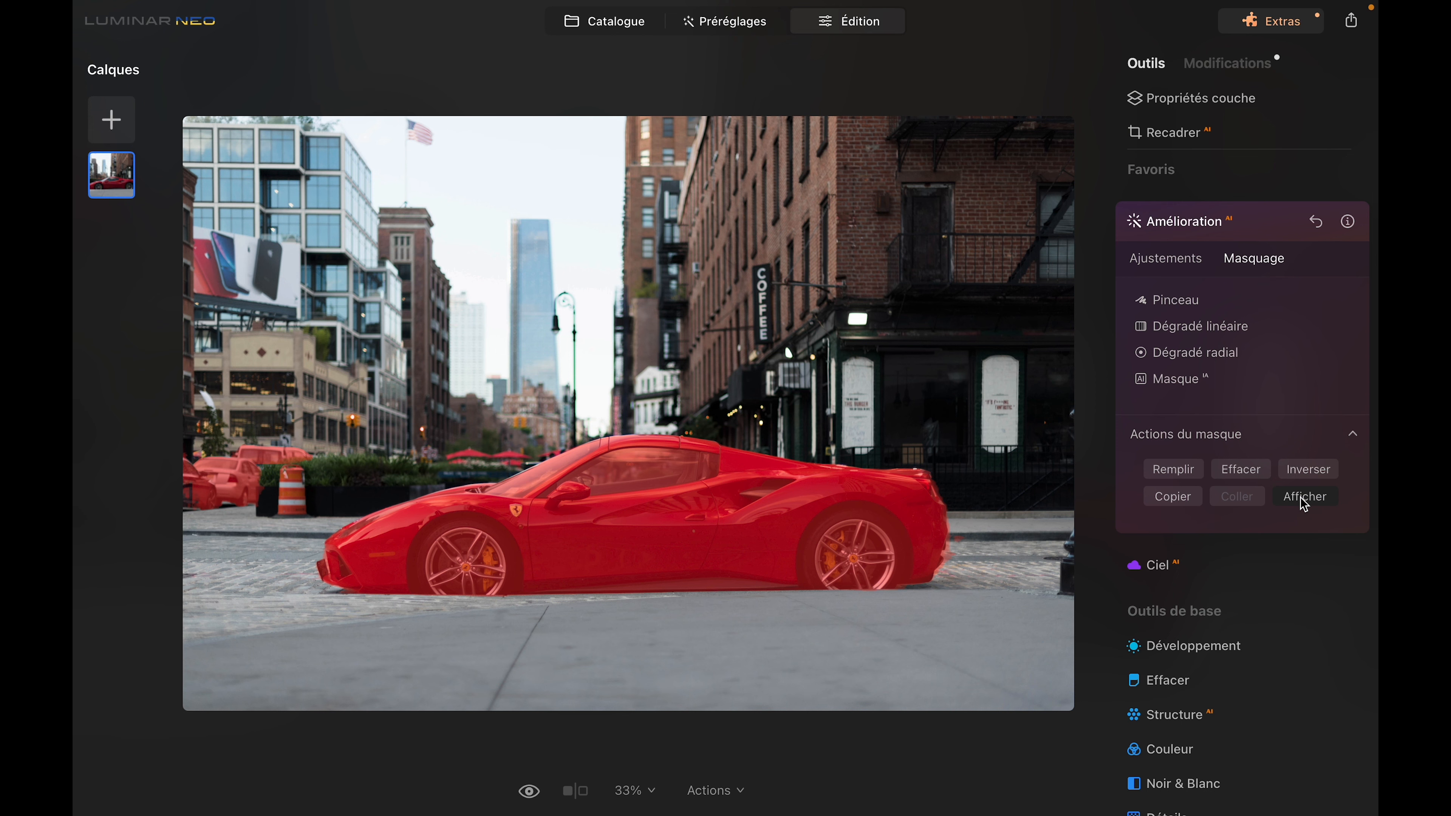
click(1176, 301)
click(1293, 327)
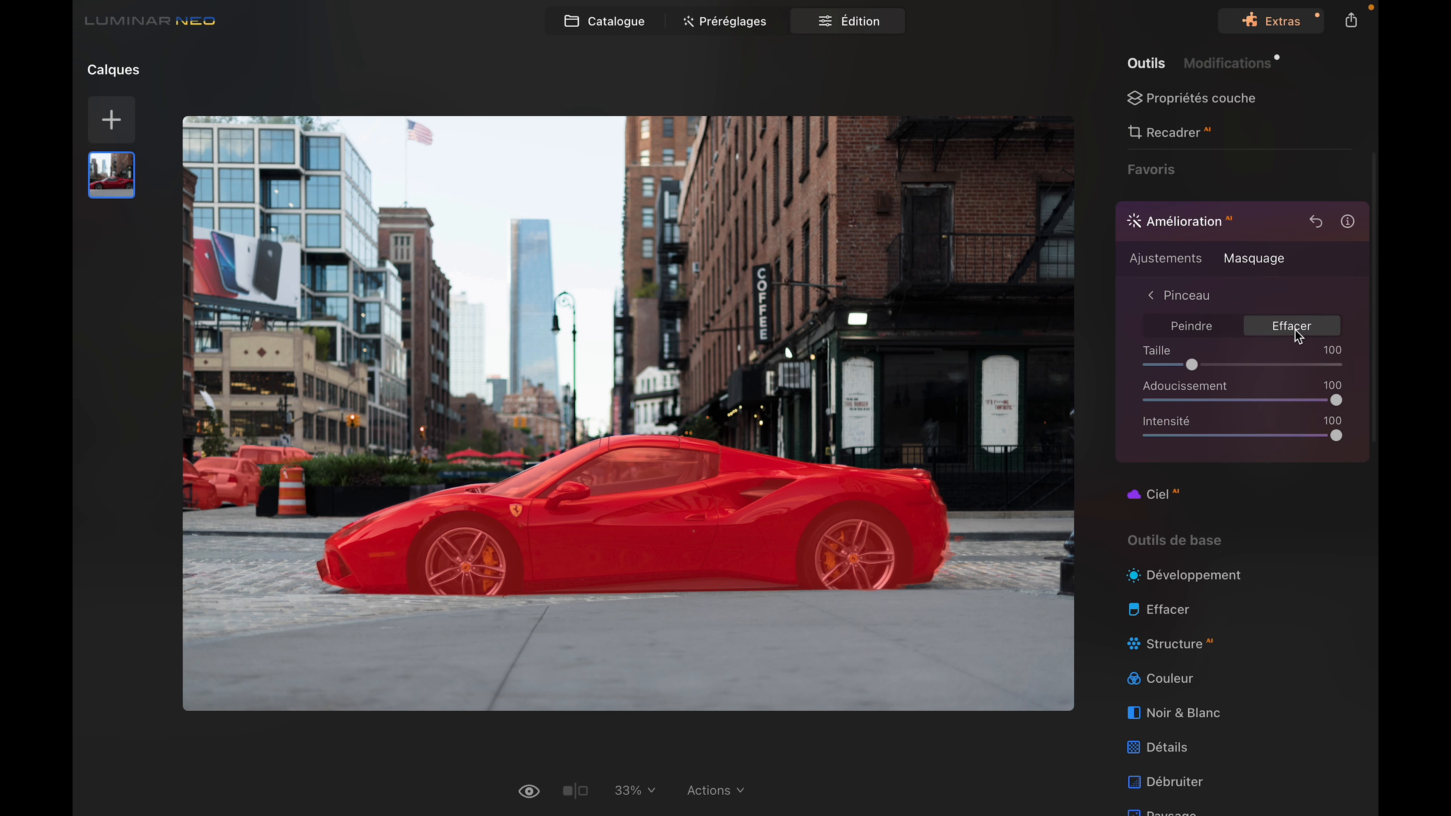
drag(217, 469, 211, 473)
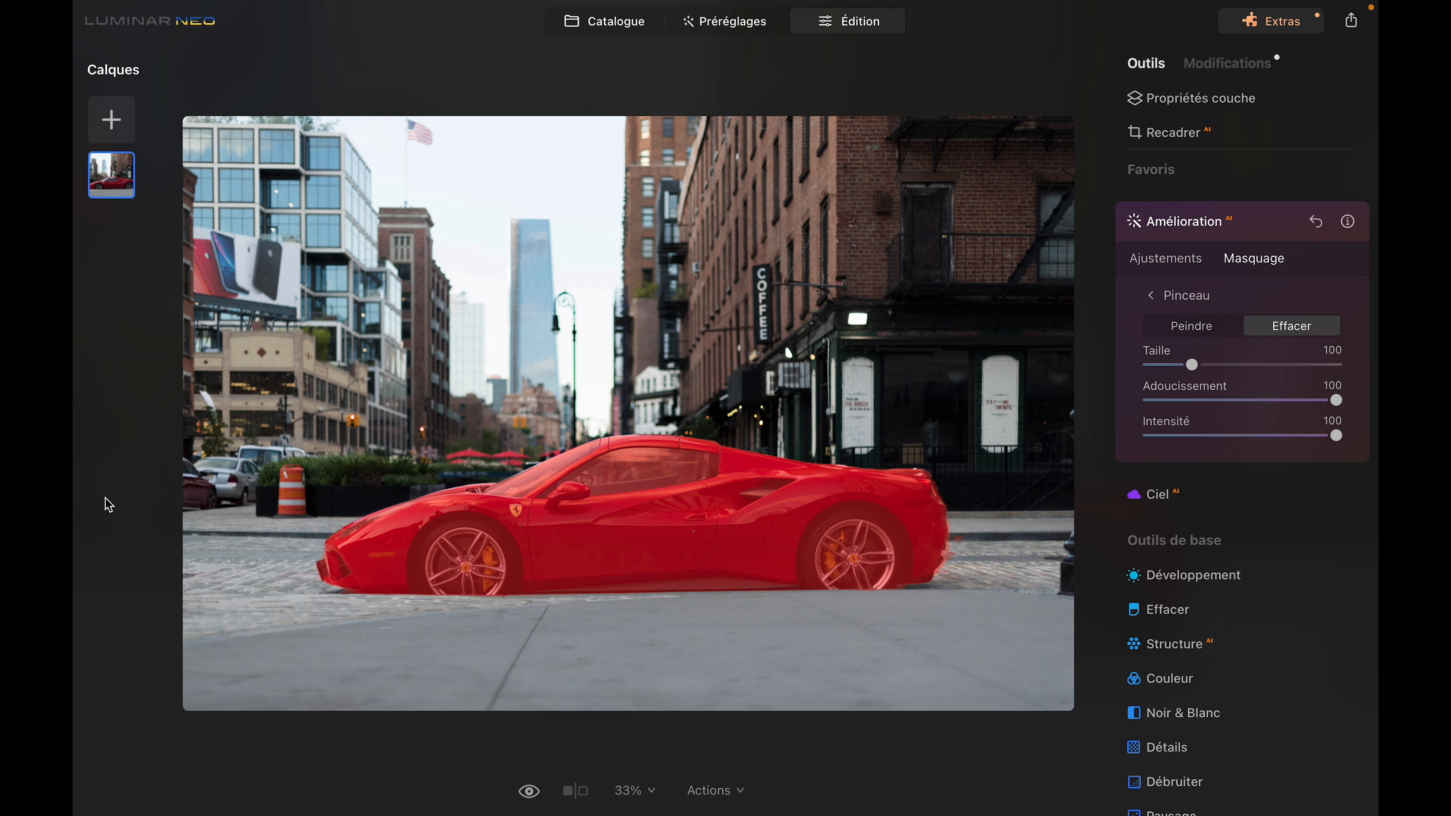
click(1153, 299)
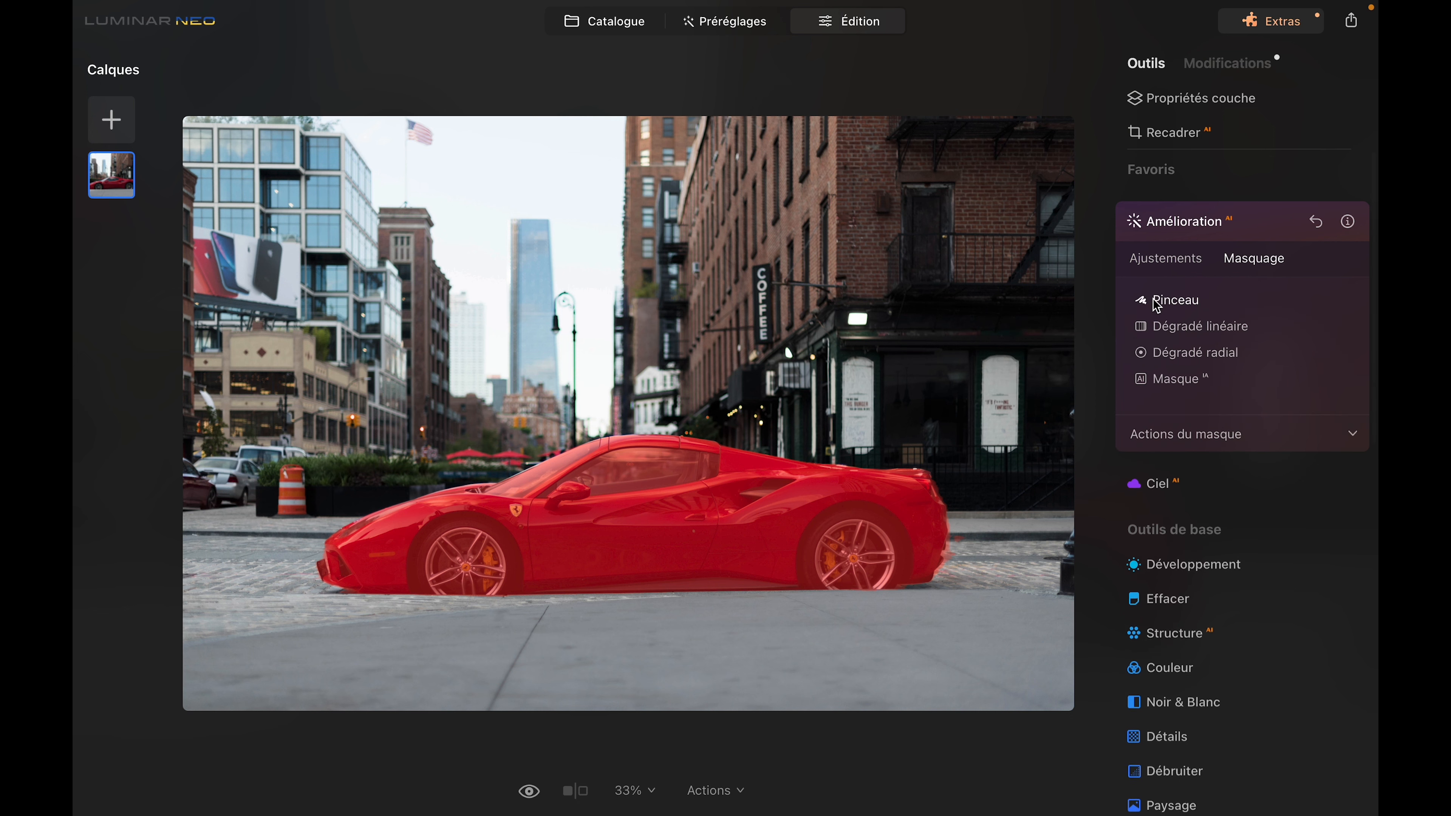
- Set the Accent adjustment of Amélioration to 85 for the masked car
click(1170, 257)
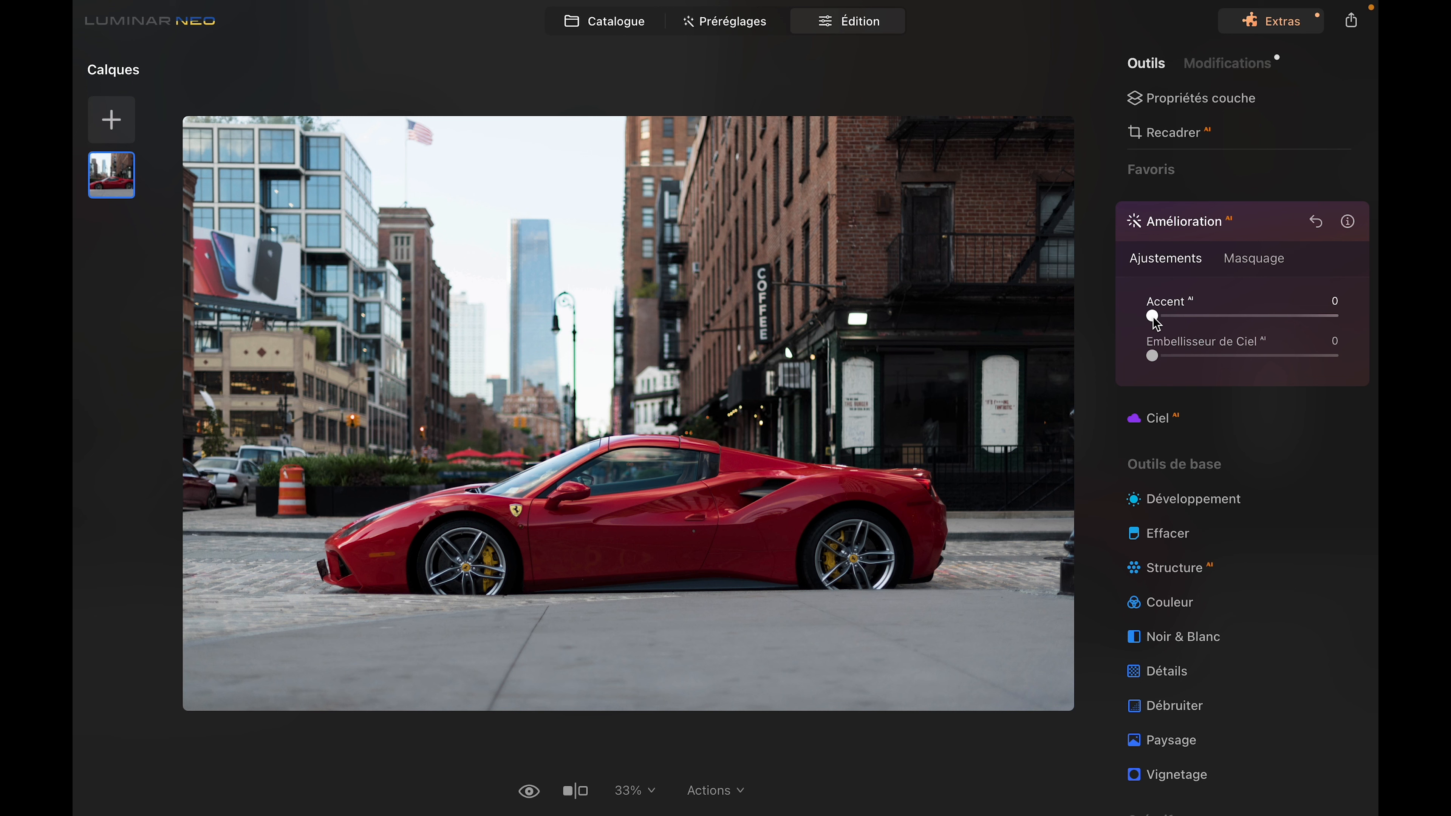
drag(1153, 319, 1284, 331)
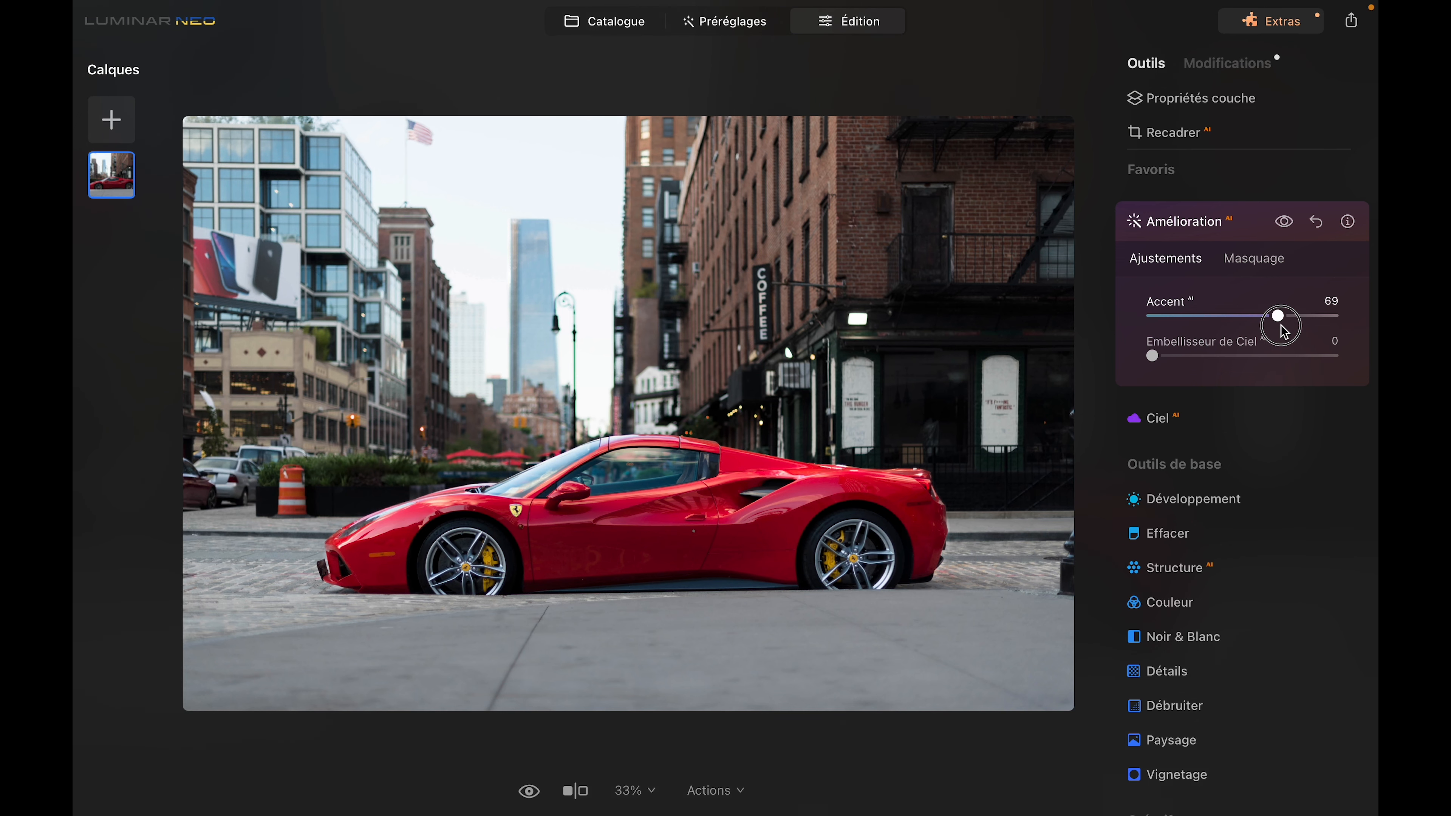
mouse_move(1284, 331)
mouse_down()
mouse_move(1326, 332)
mouse_move(1174, 326)
mouse_move(1314, 339)
mouse_move(1185, 338)
mouse_move(1313, 330)
mouse_up()
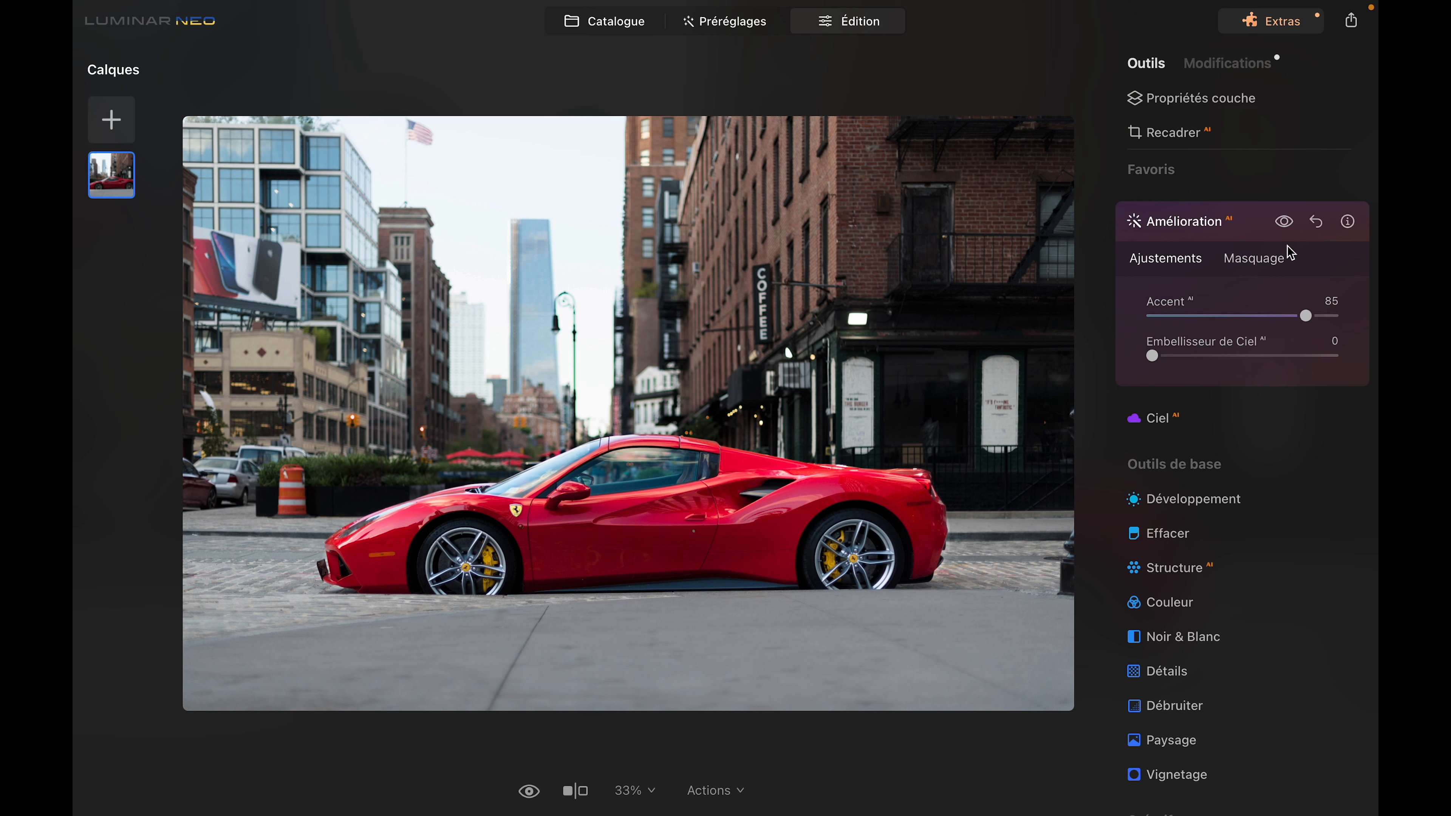
- Toggle the Amélioration effect off and on to compare the car before and after
click(1284, 221)
click(1285, 223)
click(1285, 223)
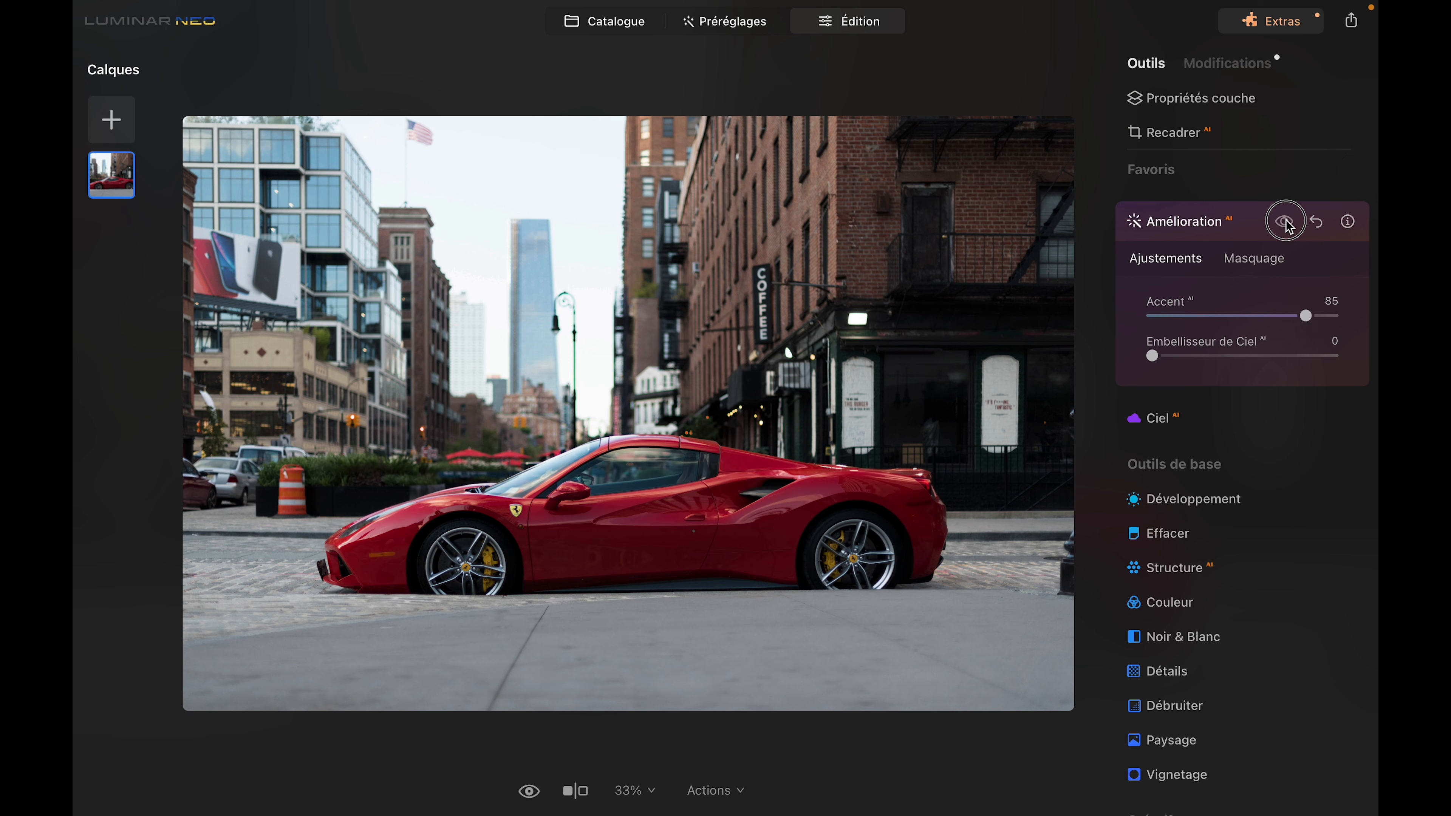
click(1285, 223)
click(1286, 222)
click(1285, 223)
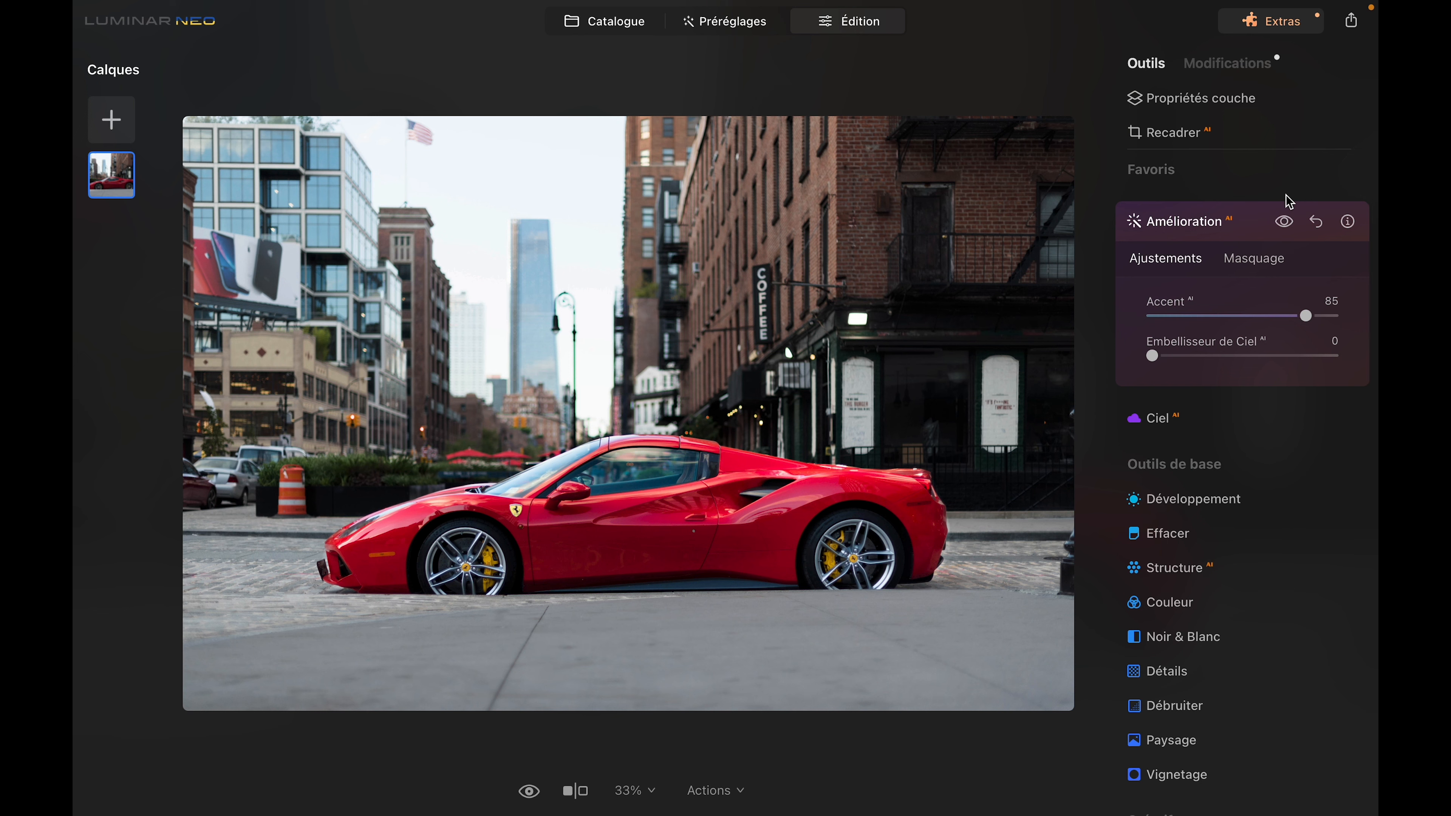
- Create an AI mask for the Détails tool that selects the Transports category
scroll(1238, 426, down, 2)
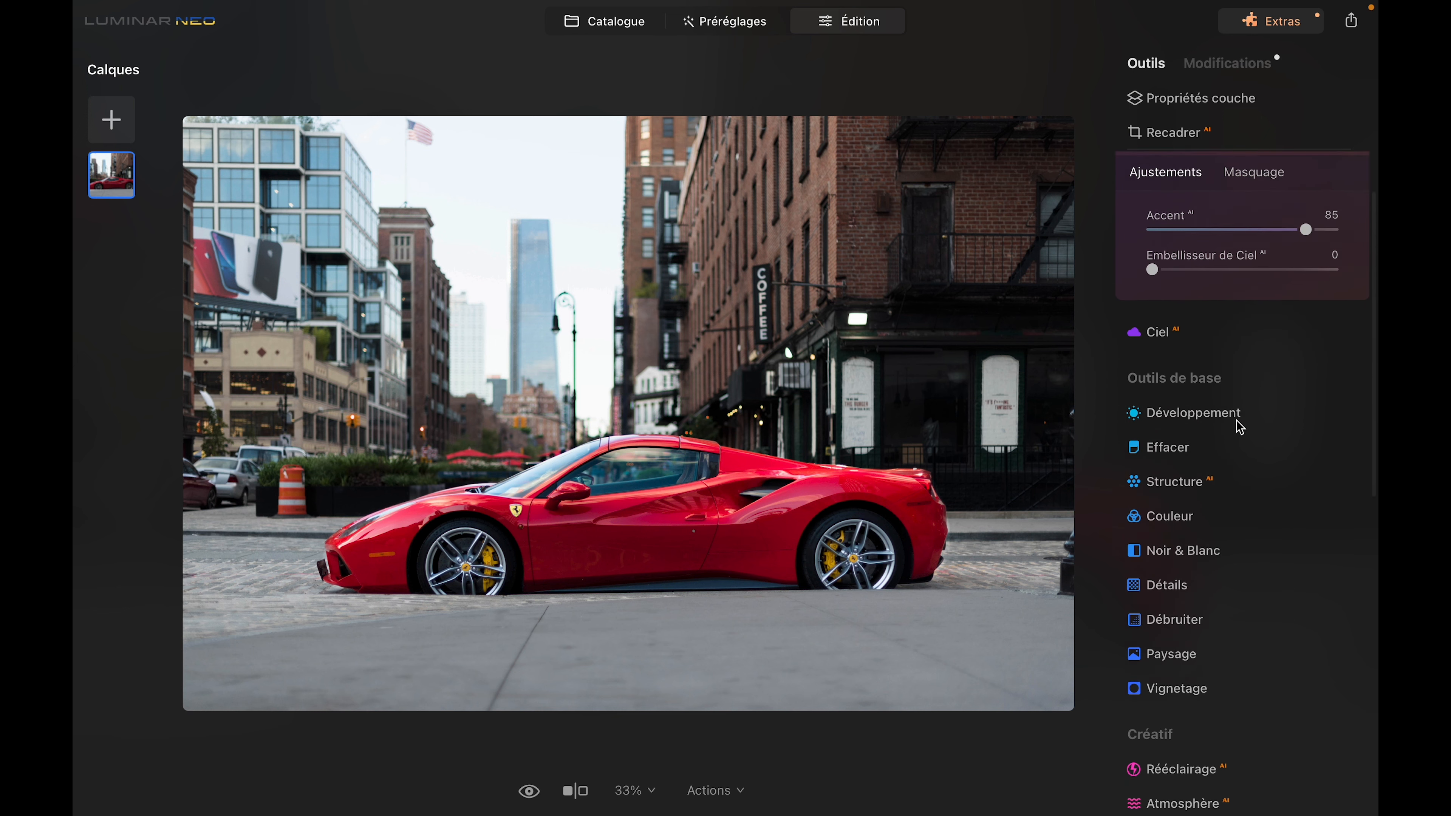
scroll(1238, 425, down, 3)
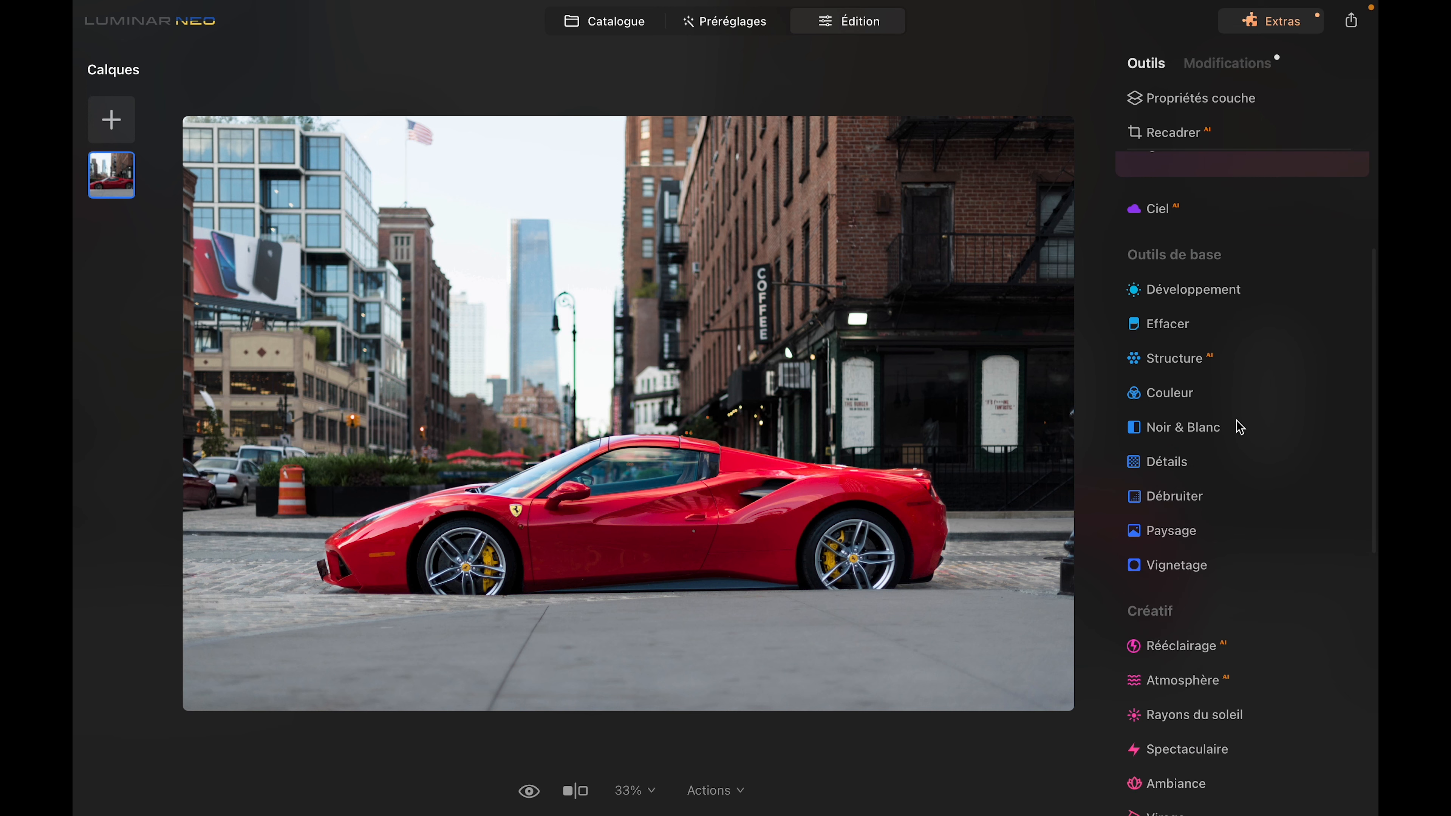
scroll(1240, 427, up, 2)
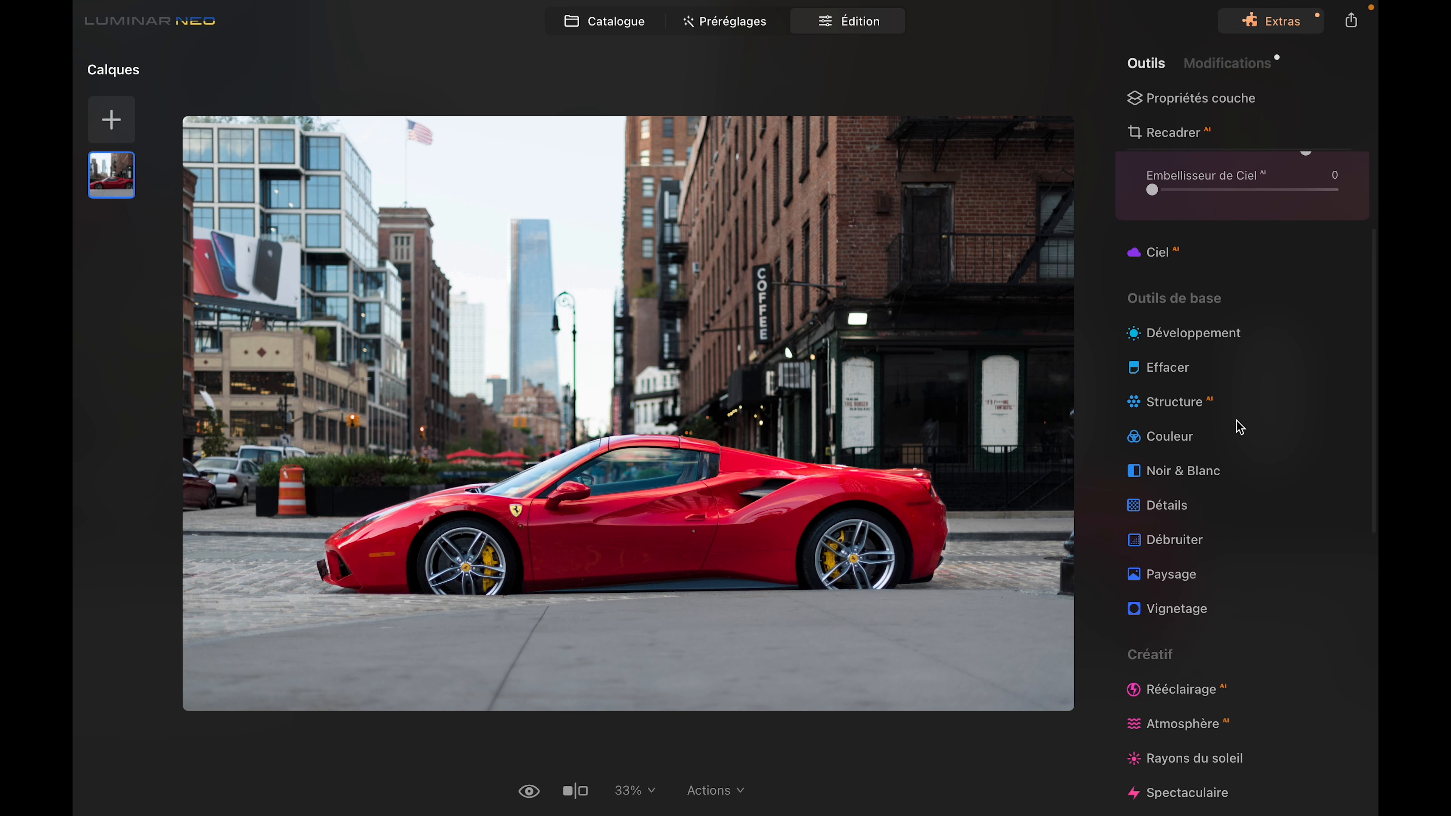
scroll(1239, 427, down, 1)
click(1172, 444)
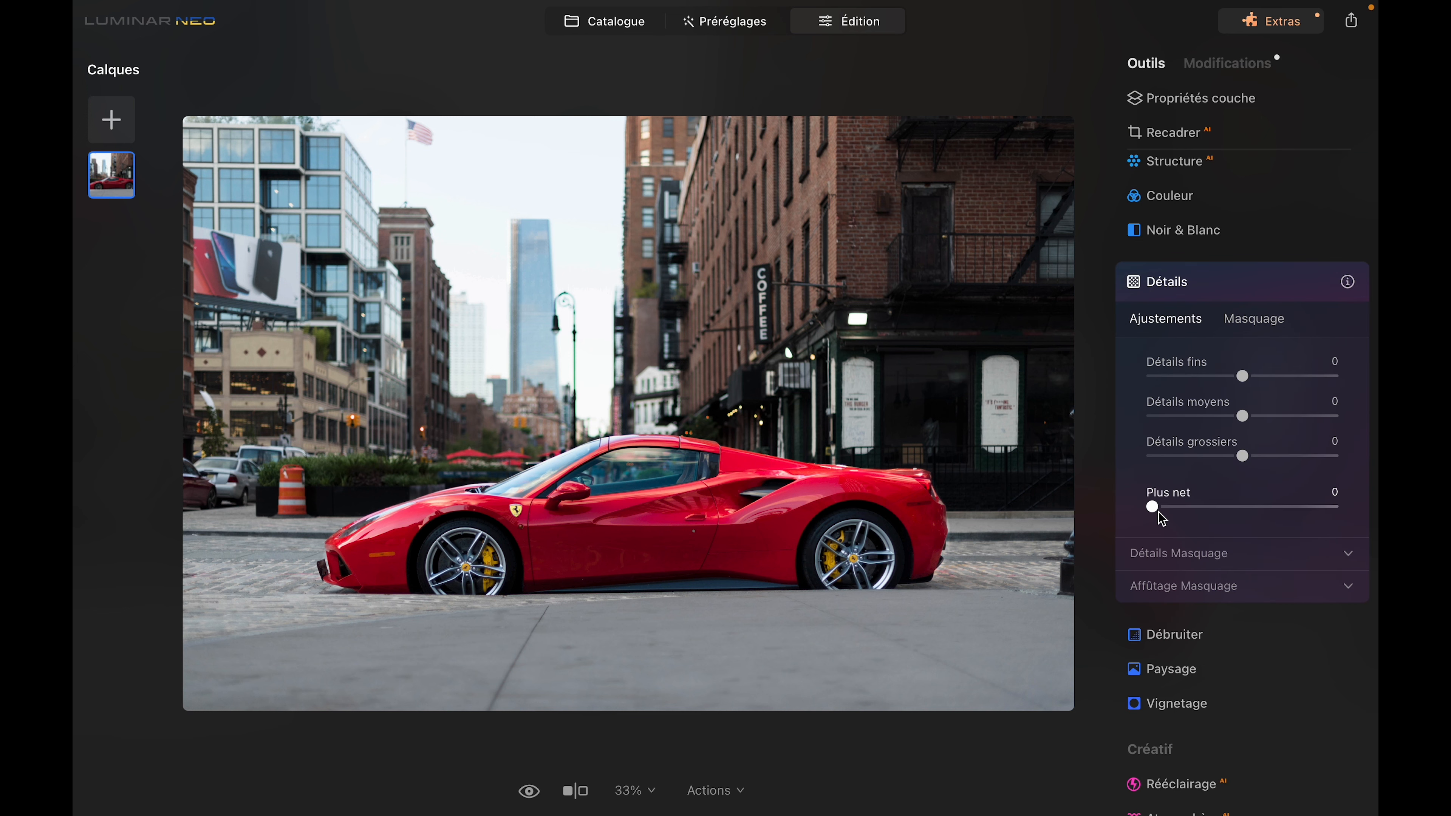
click(1254, 324)
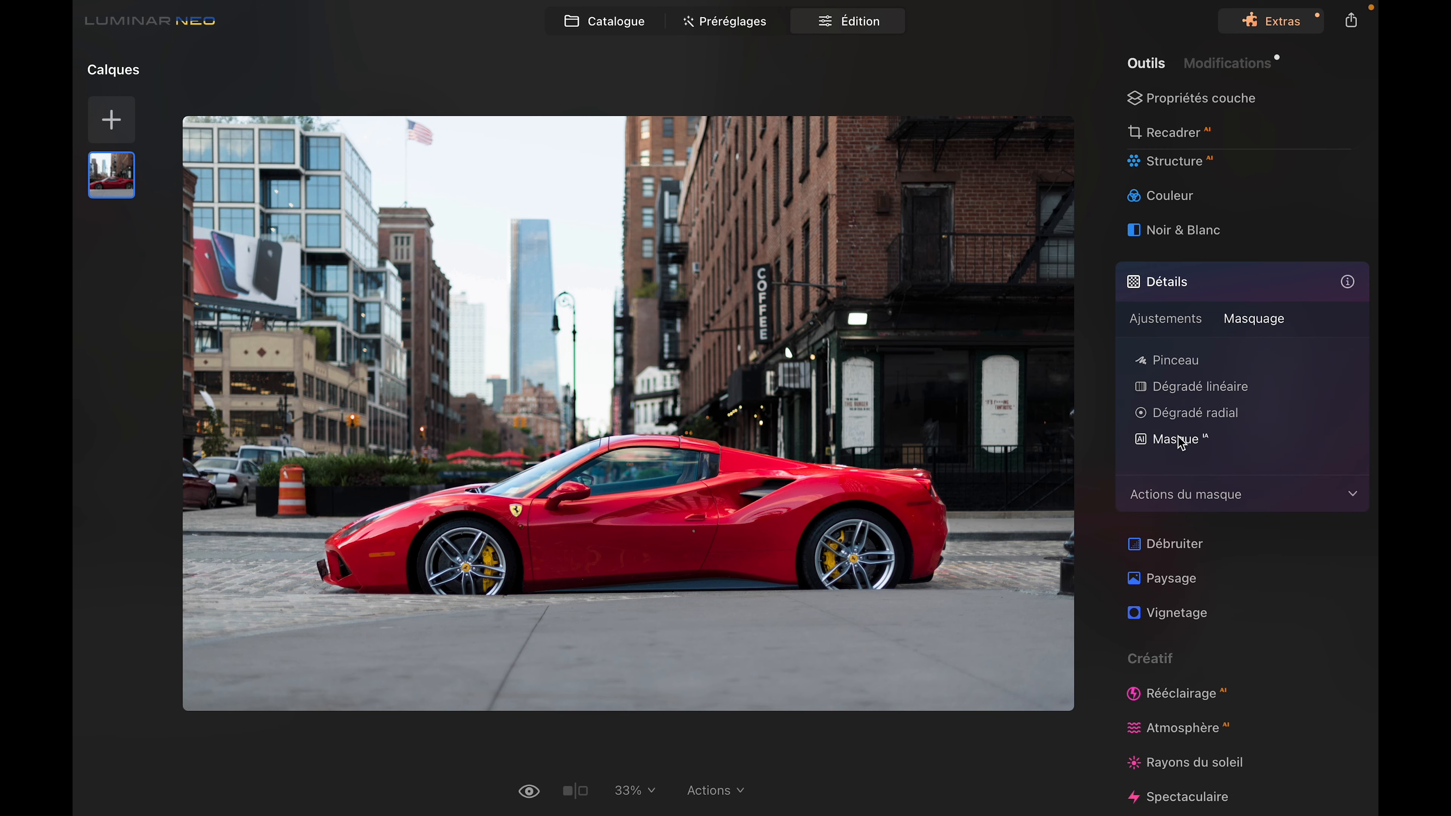
click(1181, 440)
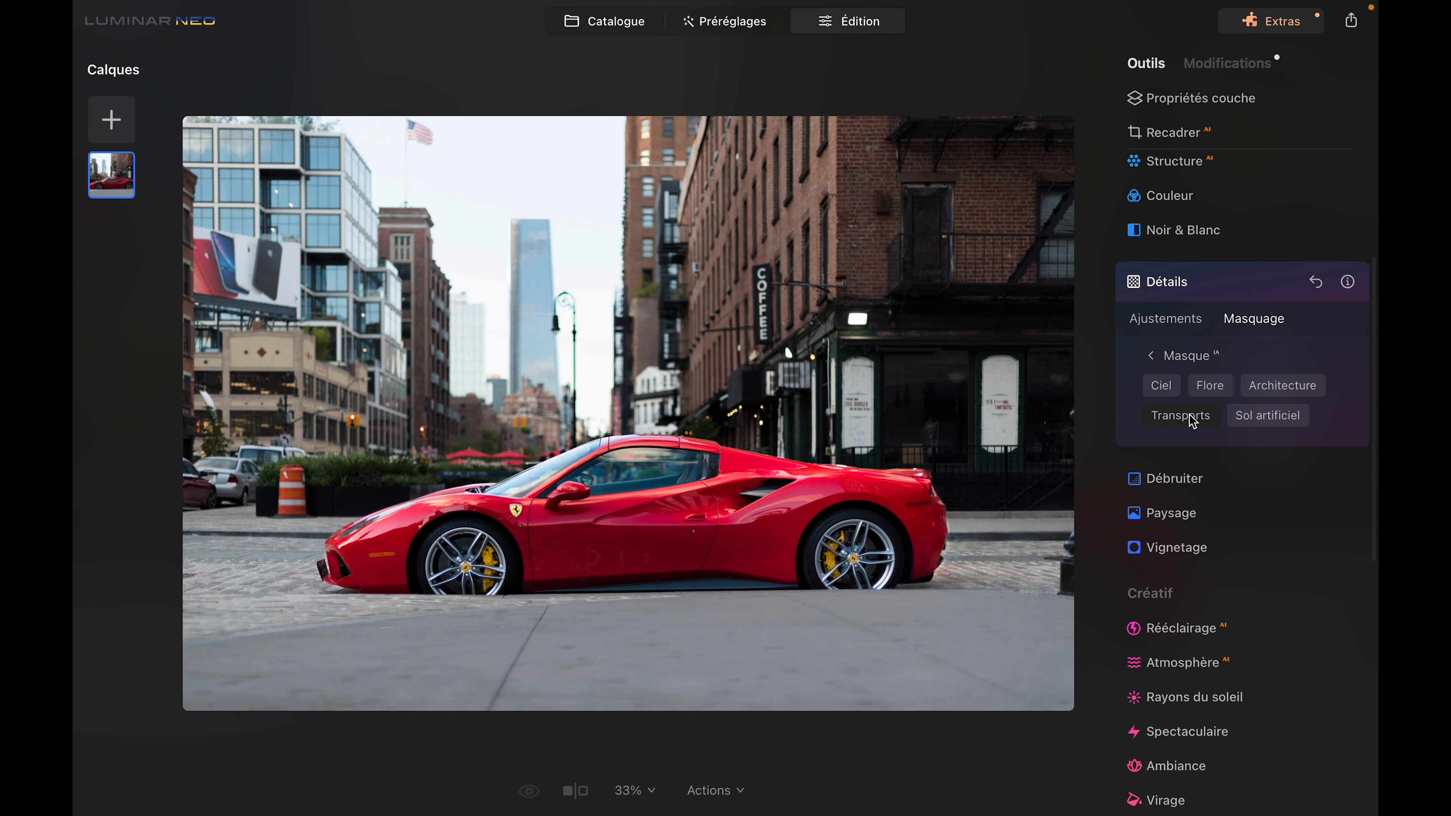
click(1190, 414)
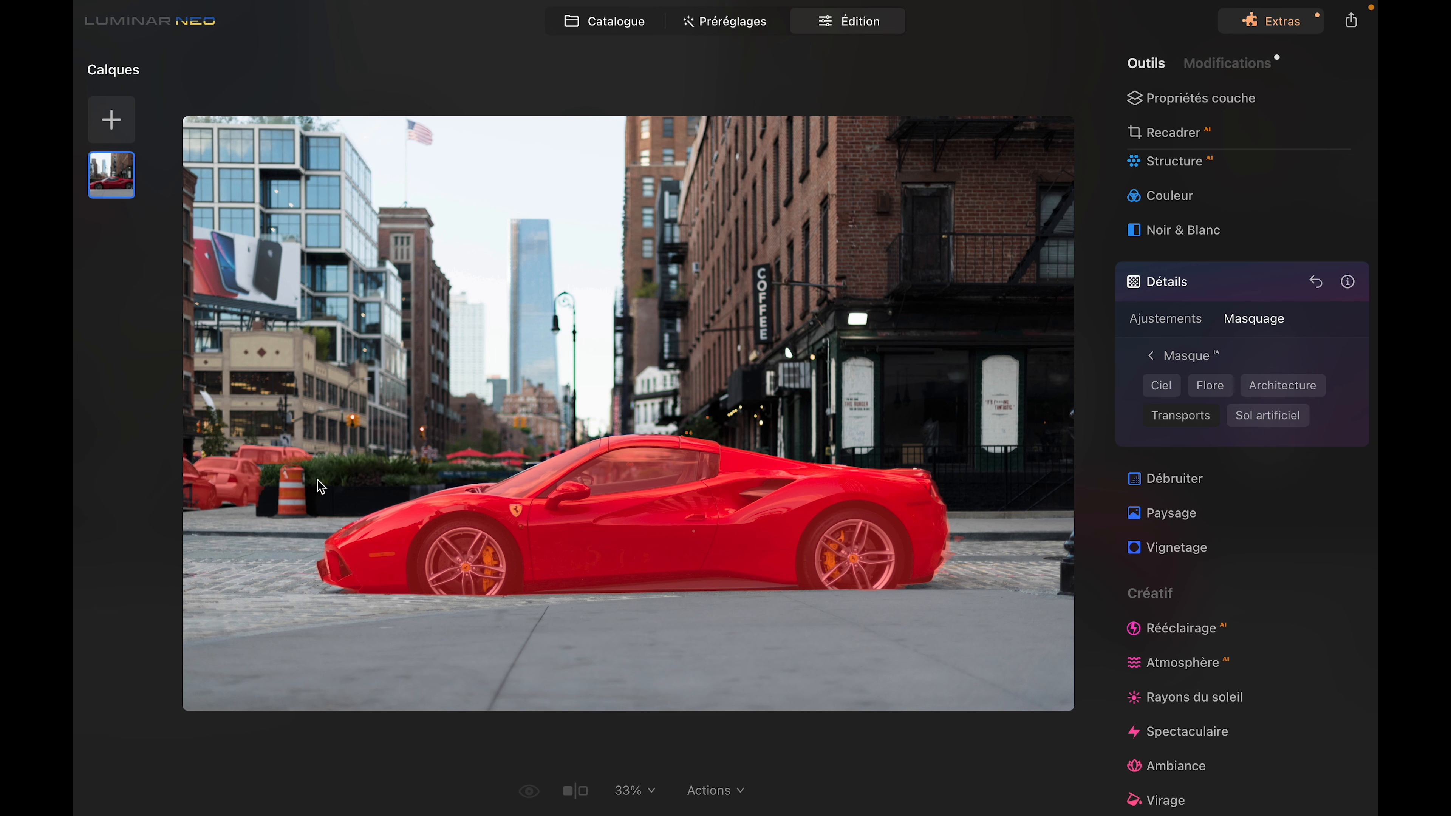
click(1153, 355)
- Display the Détails mask and erase the background cars near the orange barrel from it with the brush
click(1177, 361)
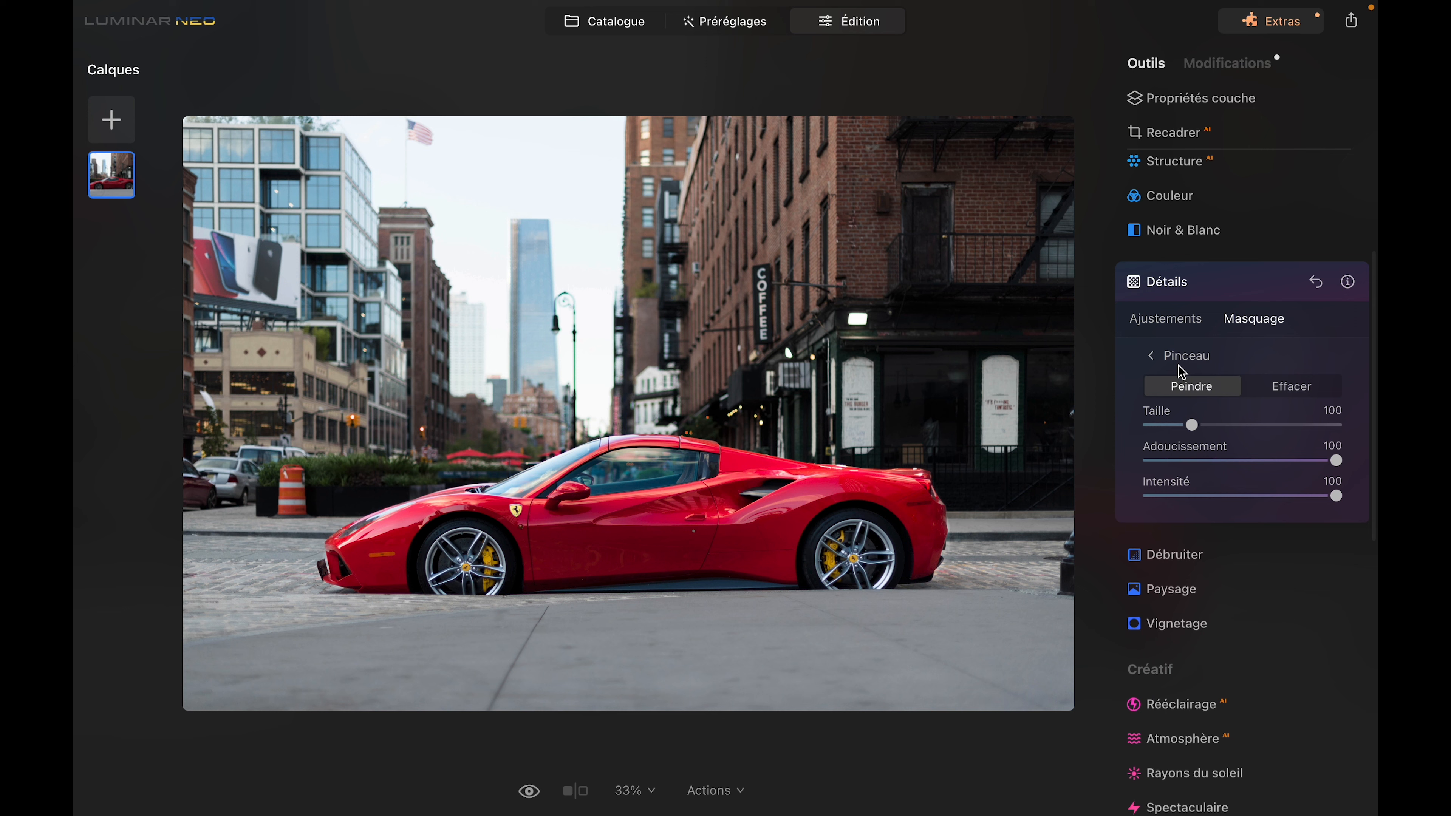
click(1284, 386)
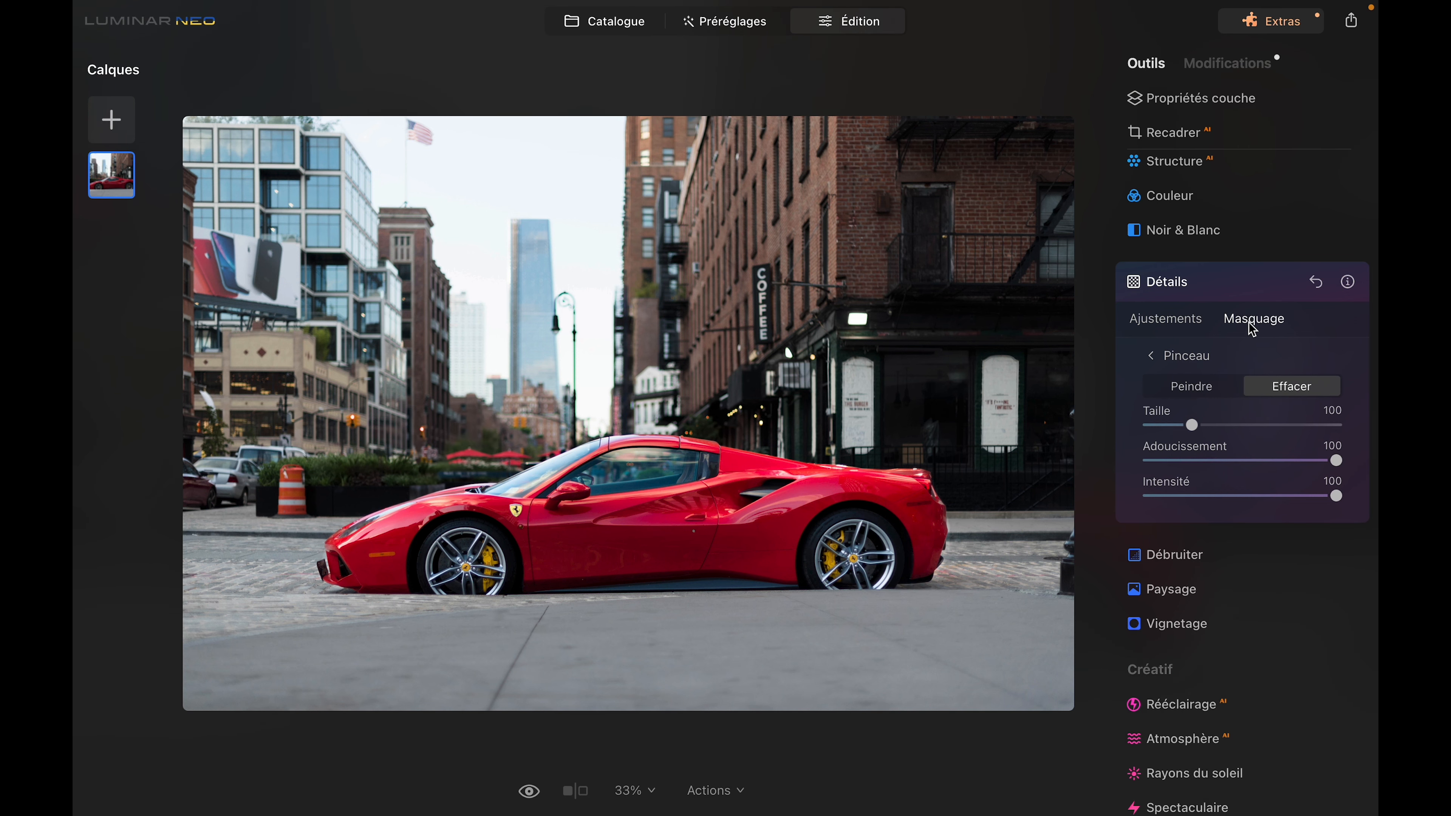
click(1151, 355)
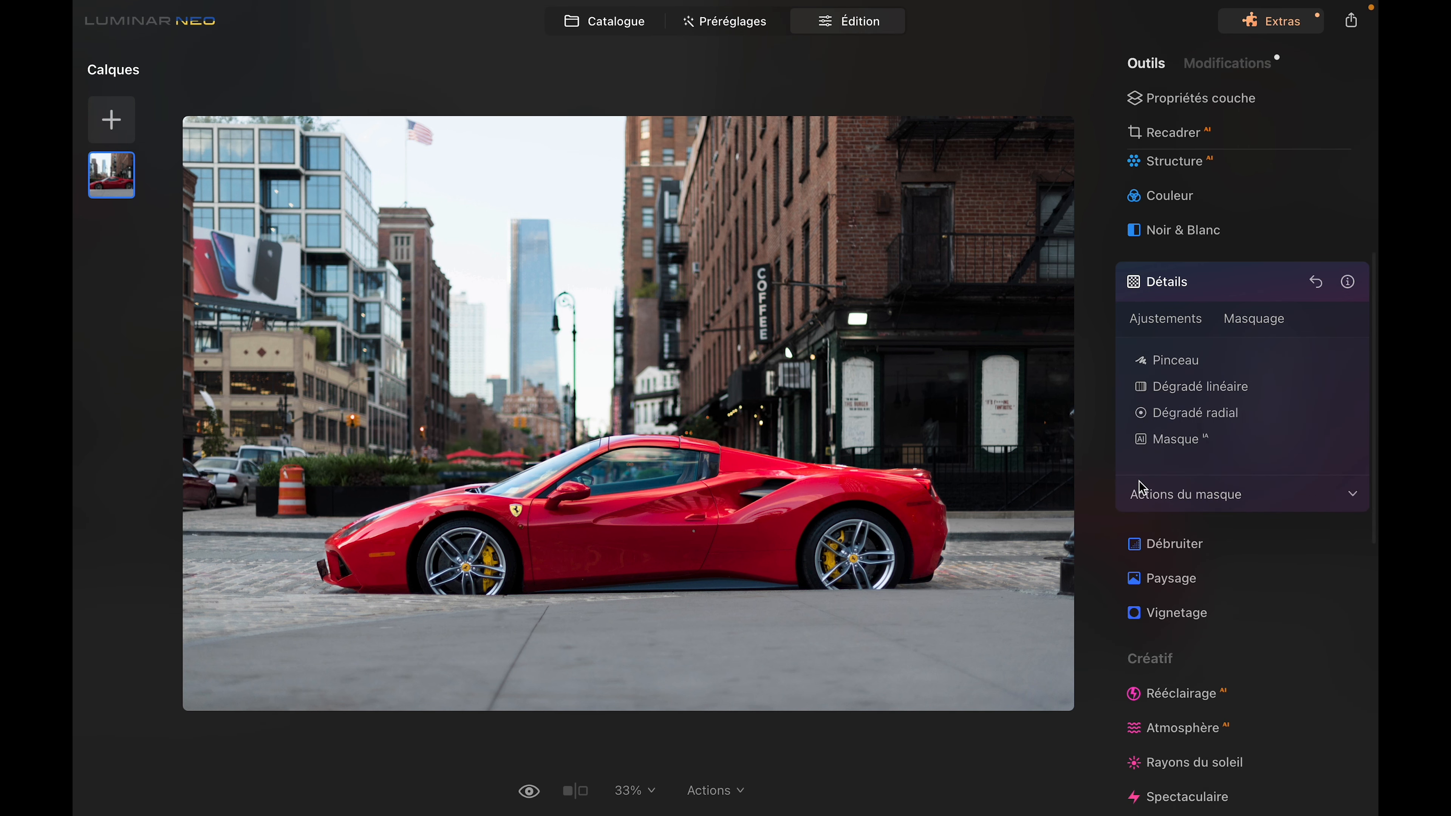
click(1171, 498)
click(1299, 558)
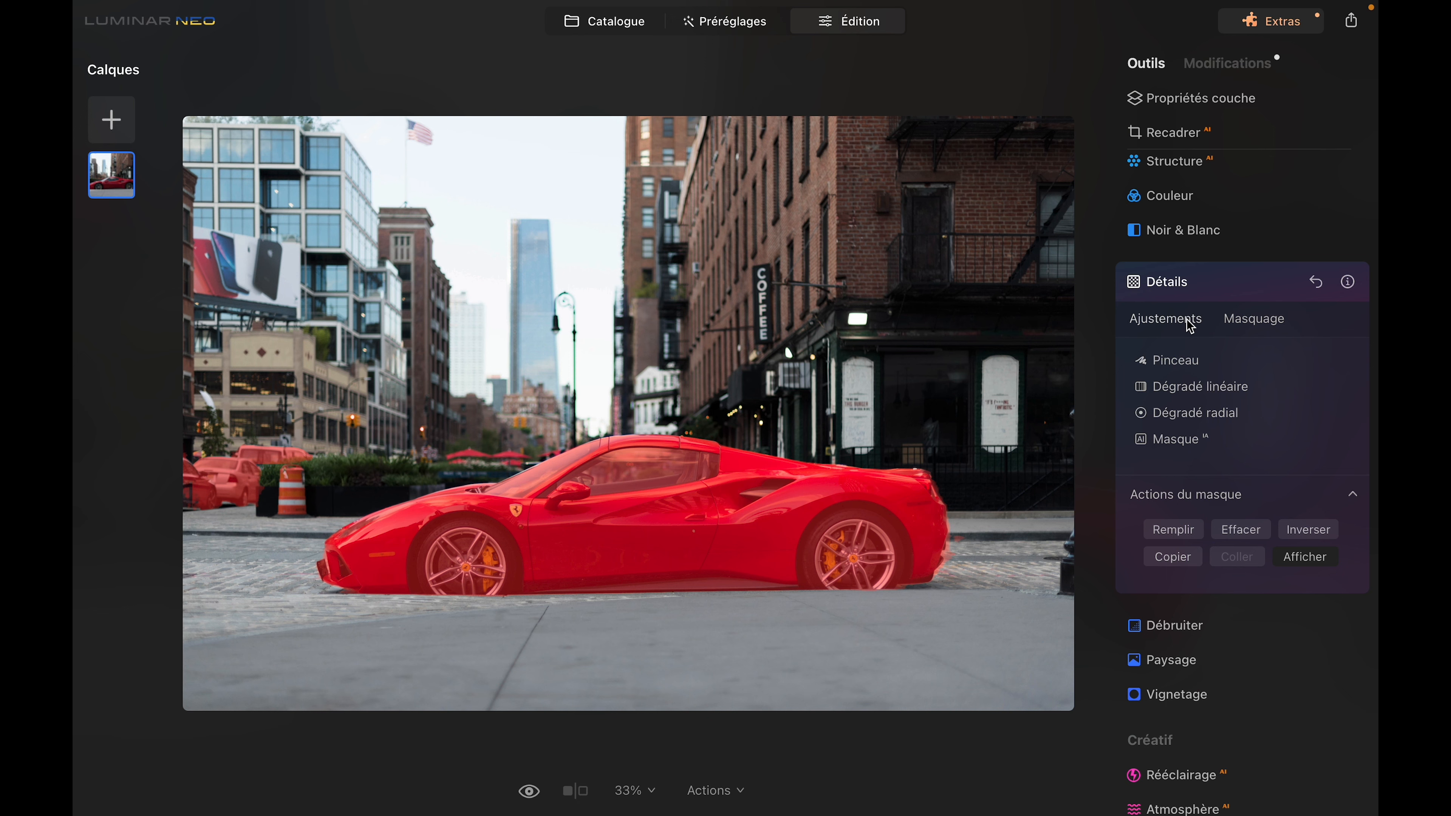
click(1171, 359)
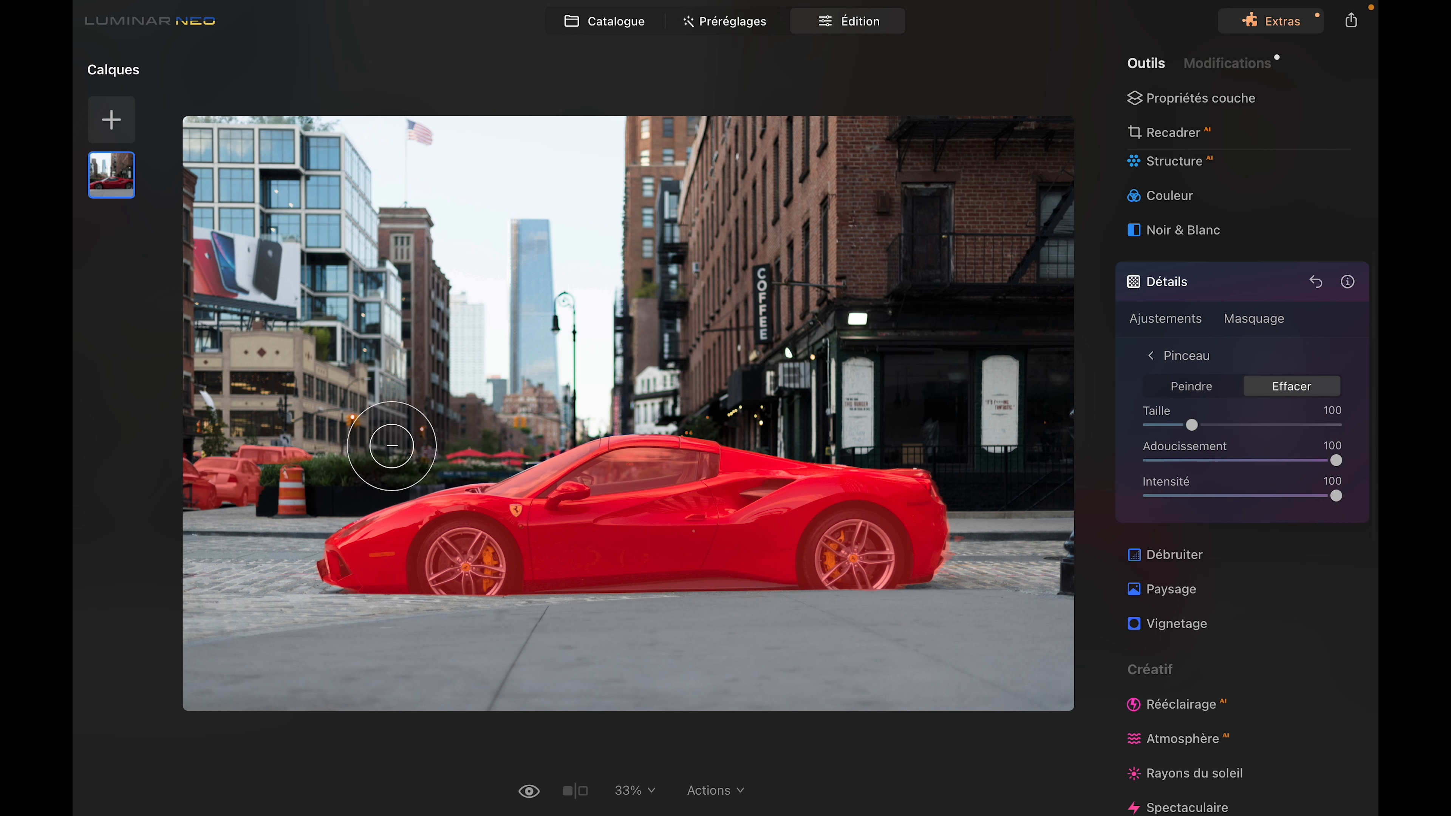
mouse_move(269, 443)
mouse_down()
mouse_move(227, 477)
mouse_move(301, 454)
mouse_up()
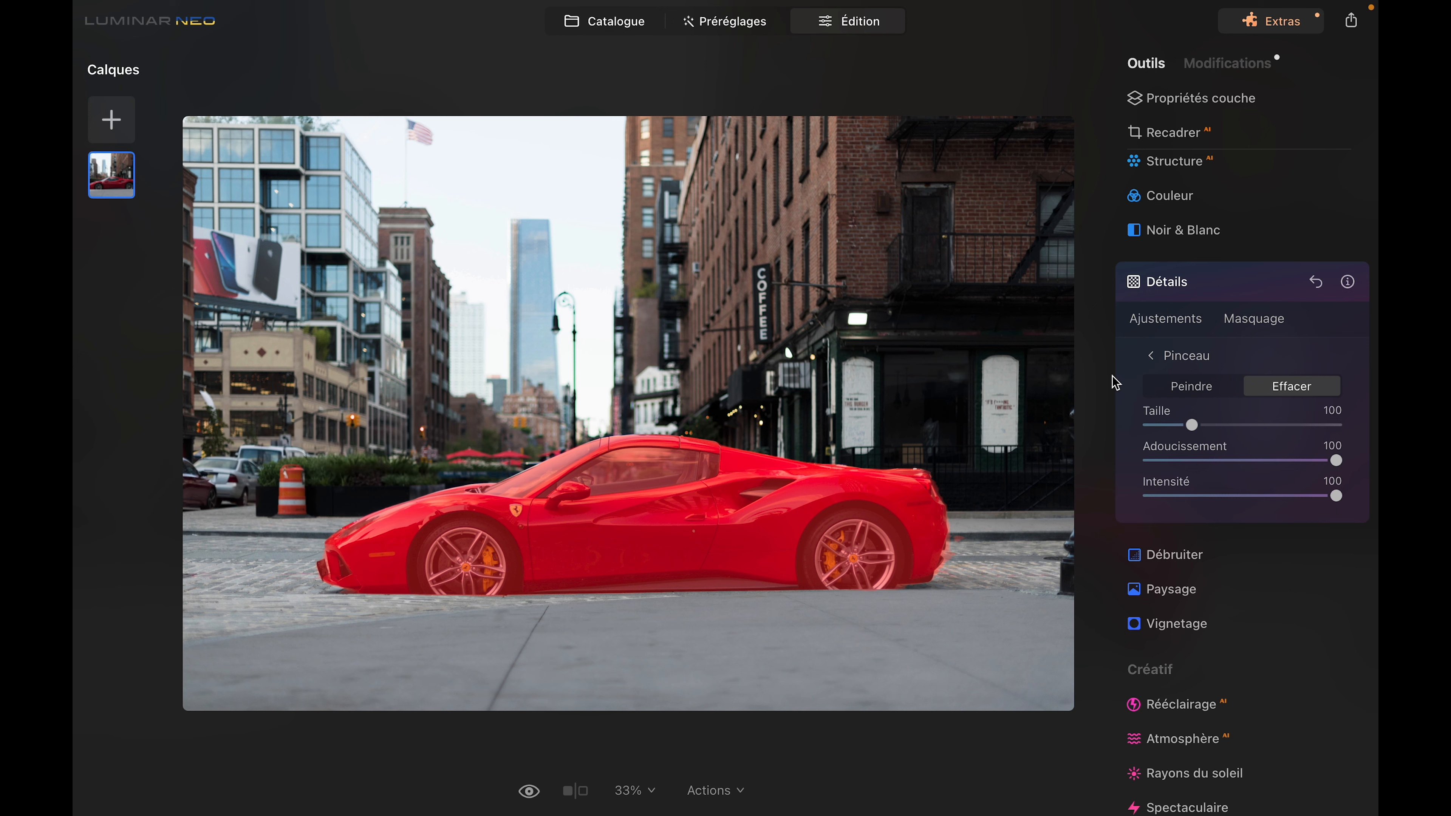
- Set the Plus net adjustment of Détails to 100 for the masked car
click(1180, 363)
click(1163, 320)
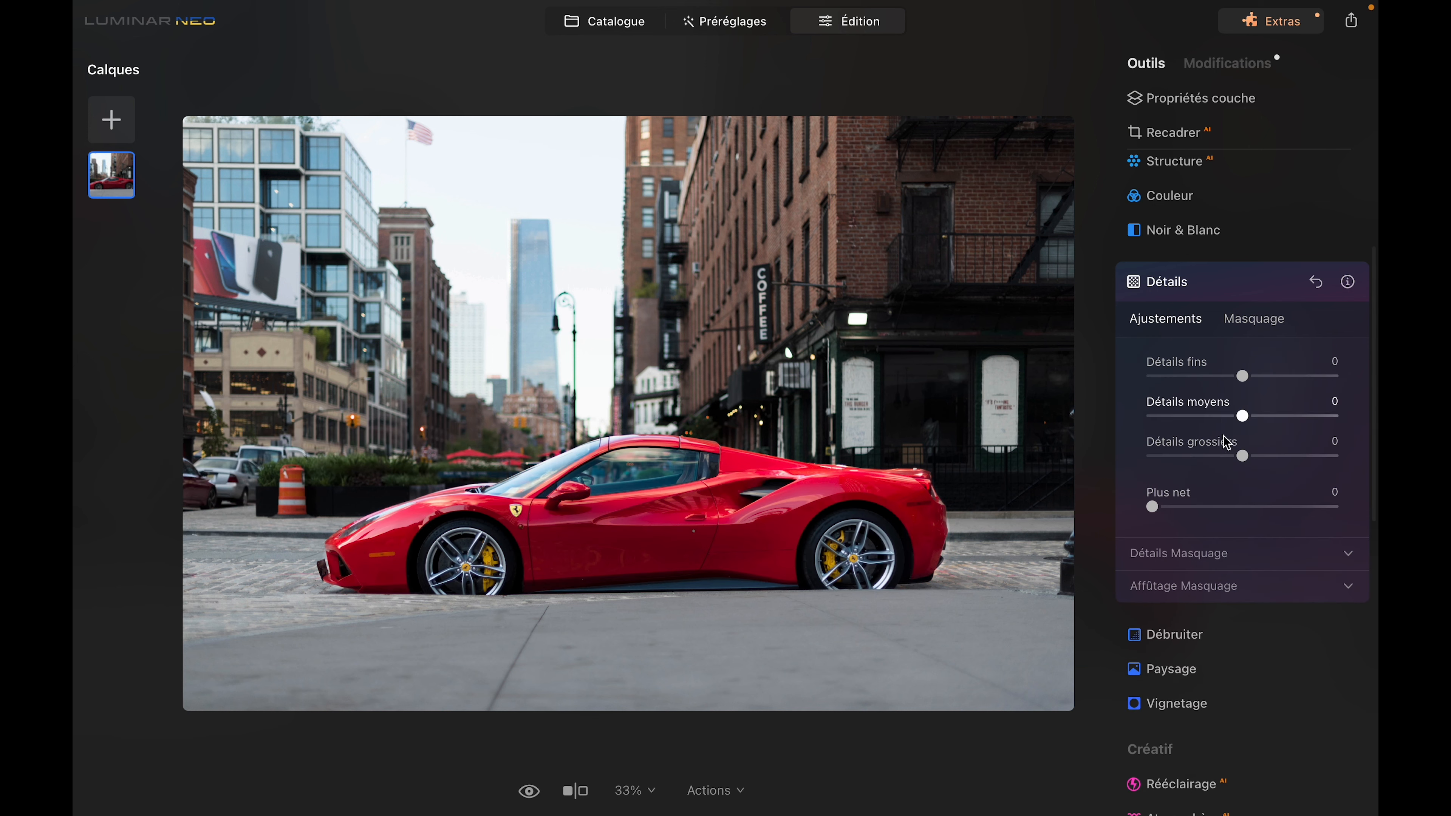
drag(1152, 506, 1354, 512)
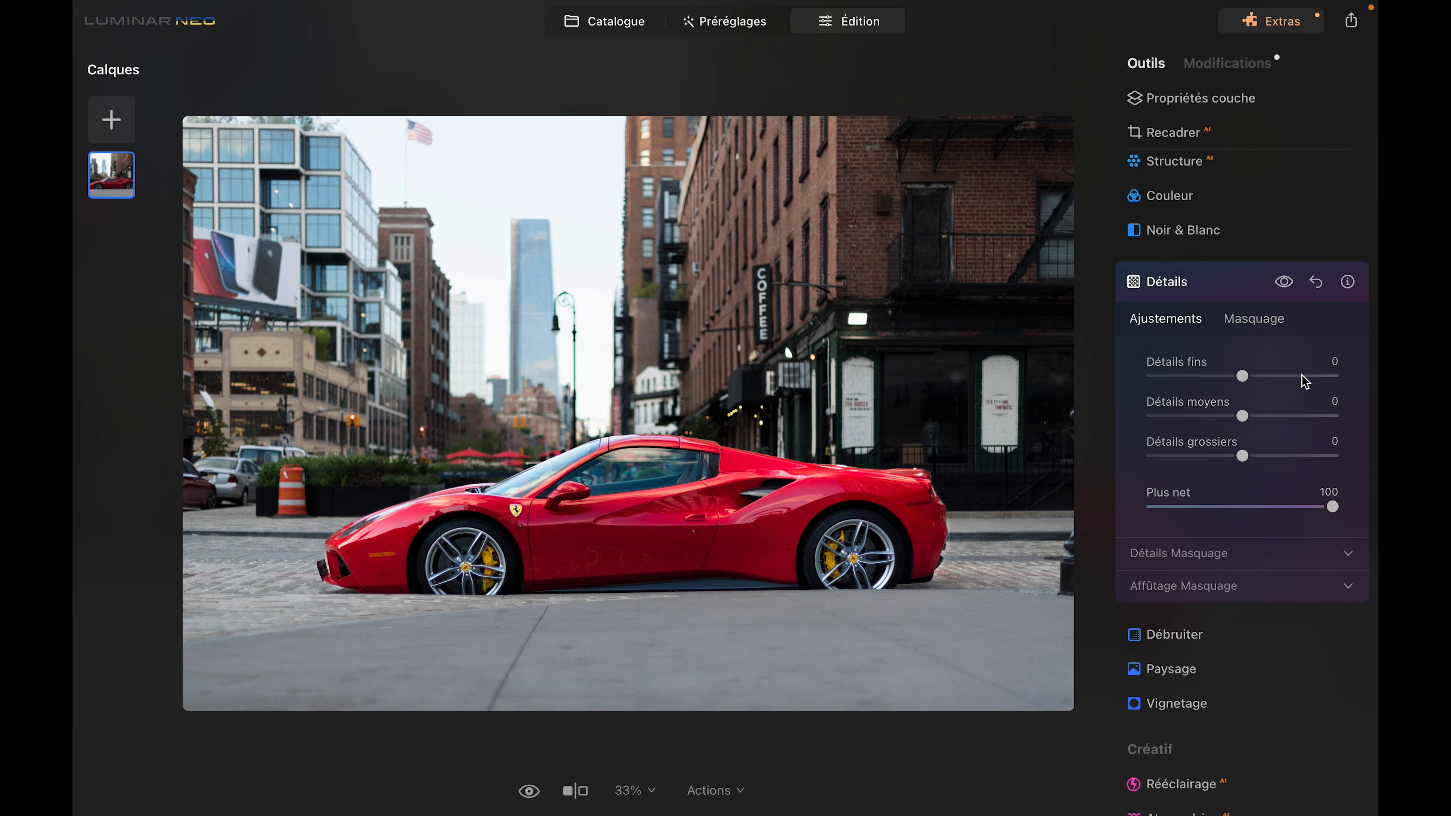
- Toggle the Détails effect off and on to compare the car's sharpness before and after
click(1288, 282)
click(1289, 282)
mouse_move(1332, 507)
mouse_down()
mouse_move(1123, 512)
mouse_move(1353, 519)
mouse_move(1078, 508)
mouse_move(1348, 524)
mouse_up()
click(1285, 286)
scroll(1253, 558, down, 5)
scroll(1254, 563, down, 4)
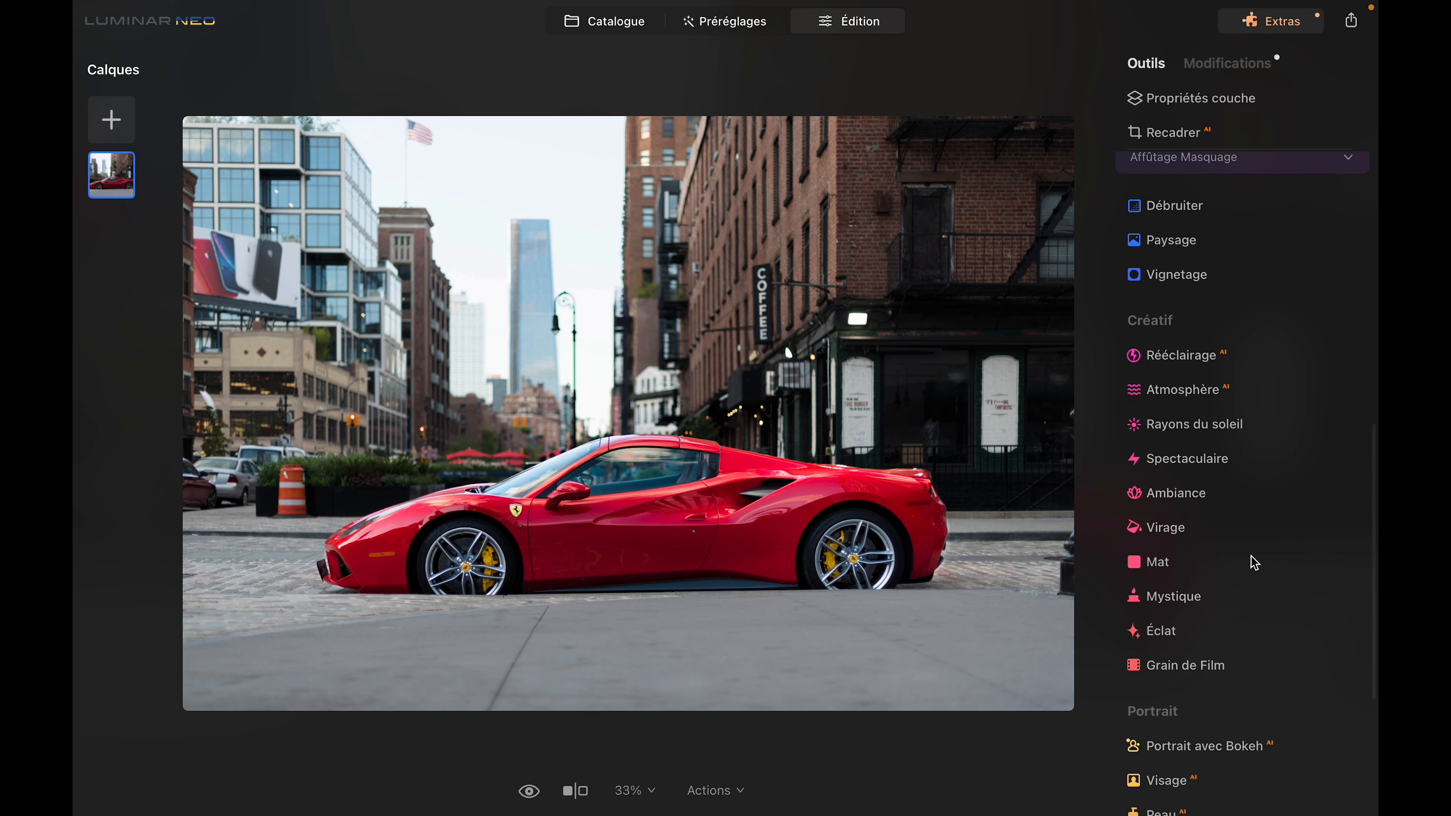
scroll(1253, 563, down, 2)
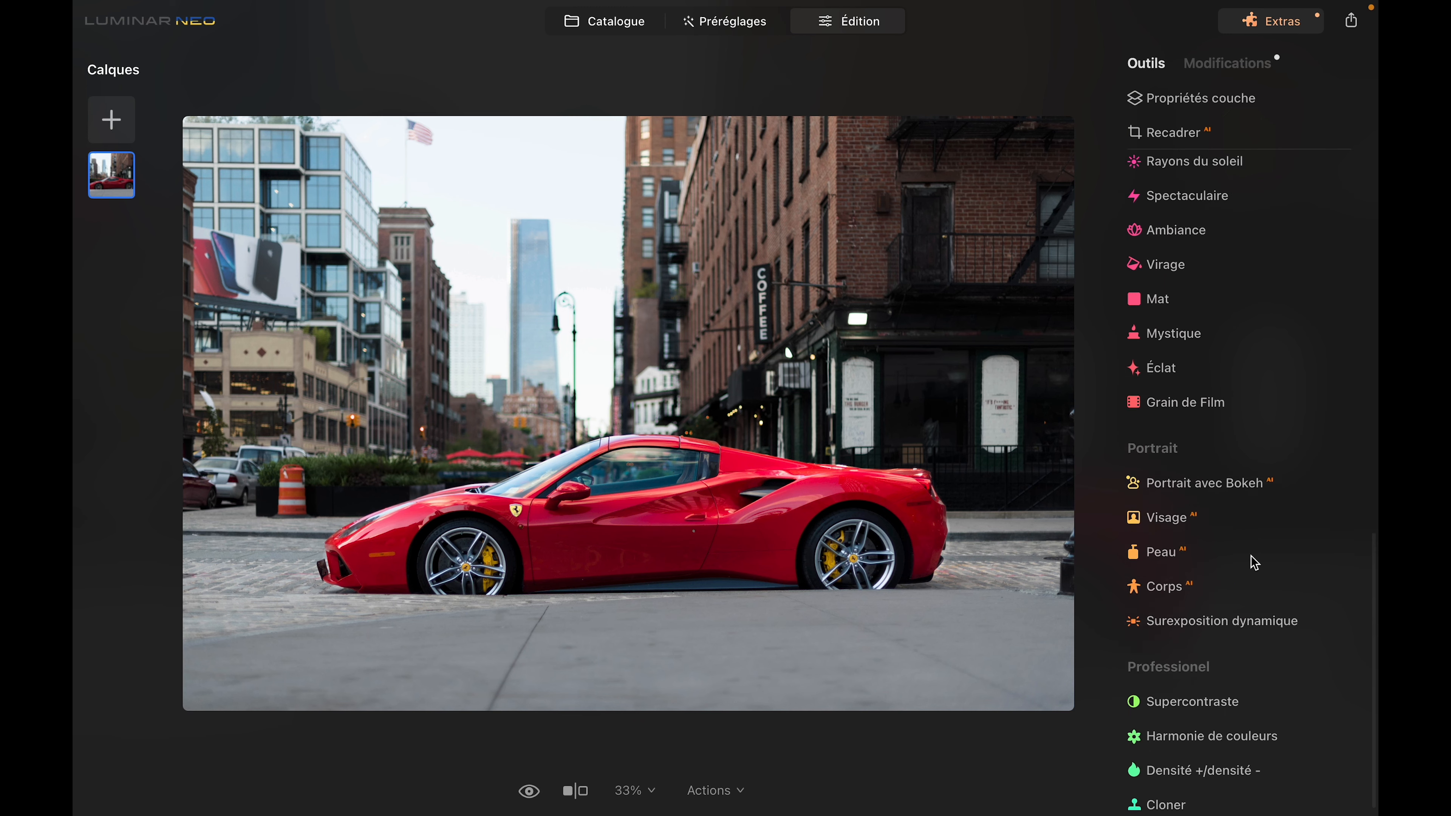
scroll(1253, 563, up, 11)
scroll(1254, 563, up, 2)
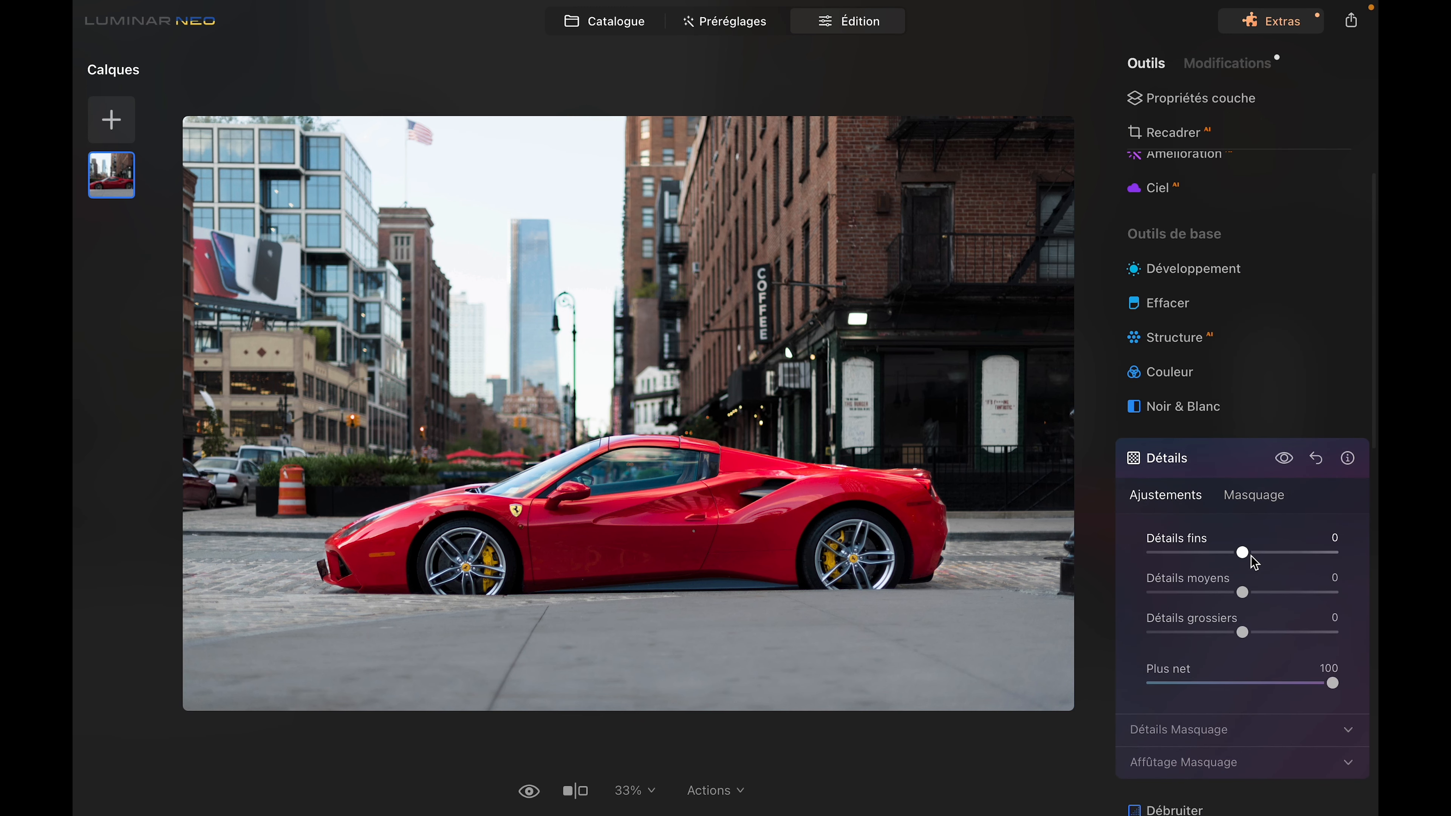